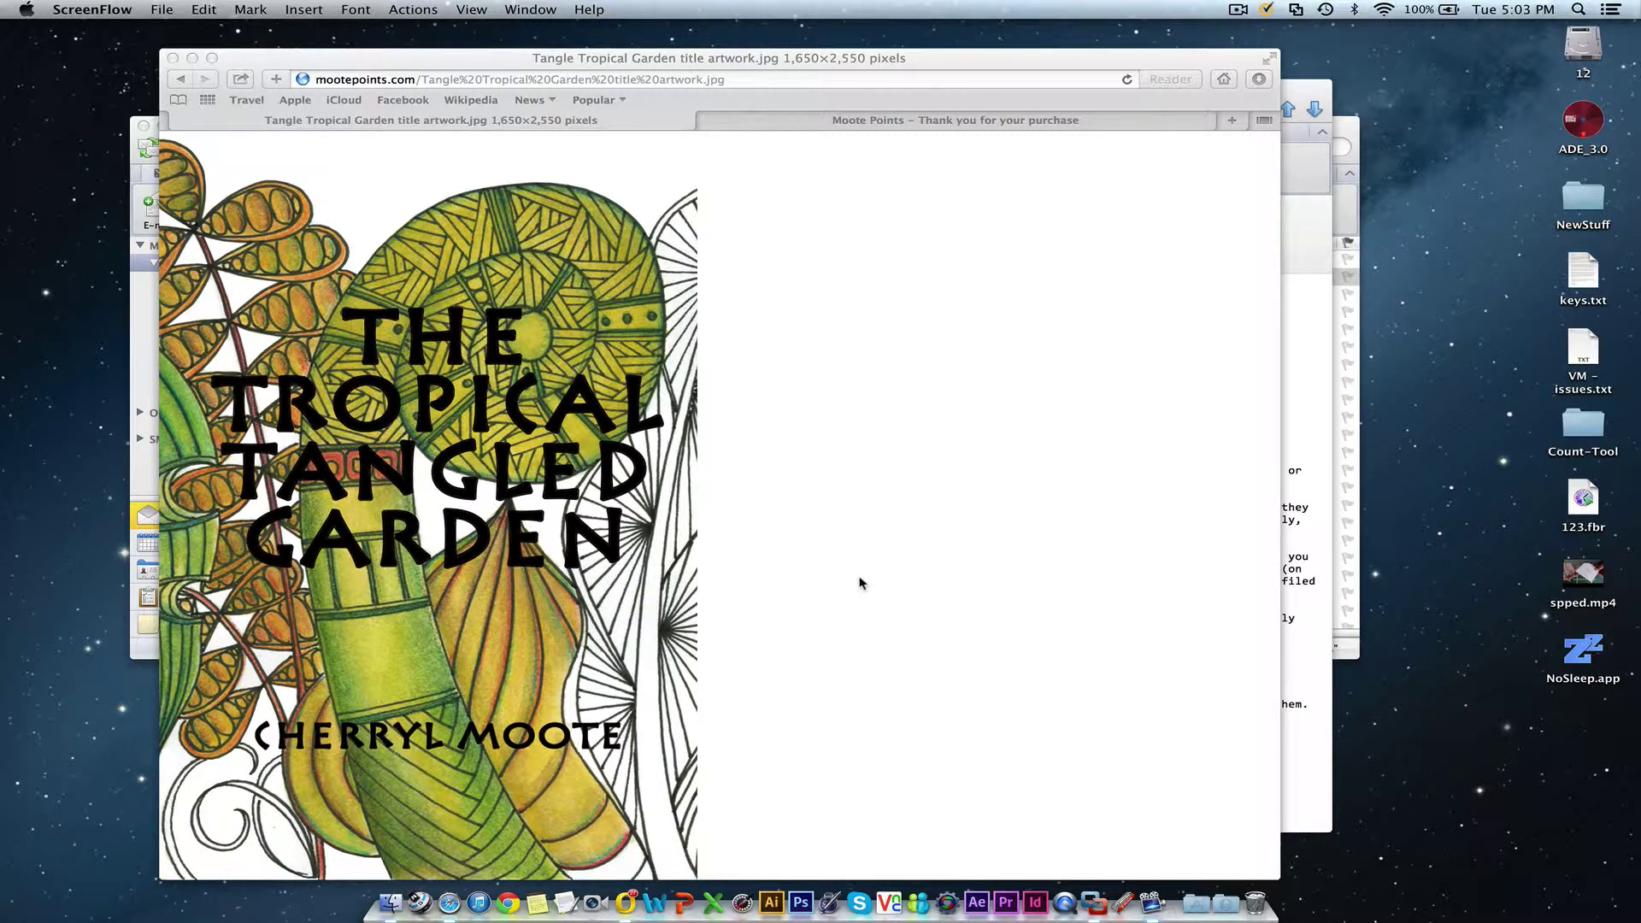
- View the Moote Points thank-you page in Safari, then switch to the ePub purchase email in Outlook
left_click(944, 121)
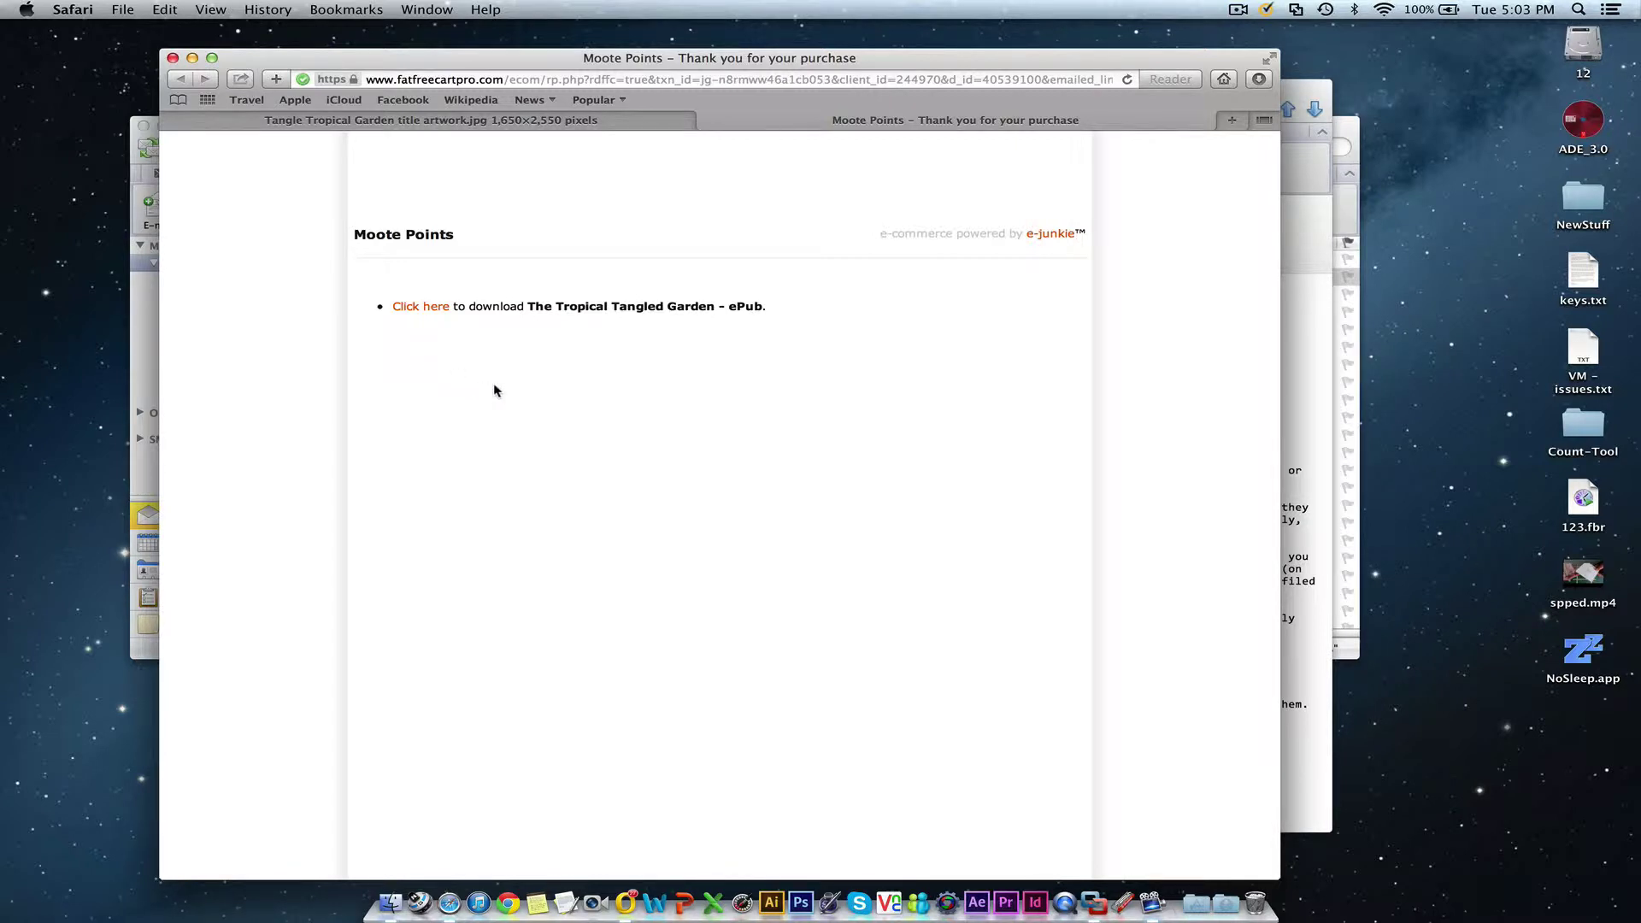
left_click(1312, 394)
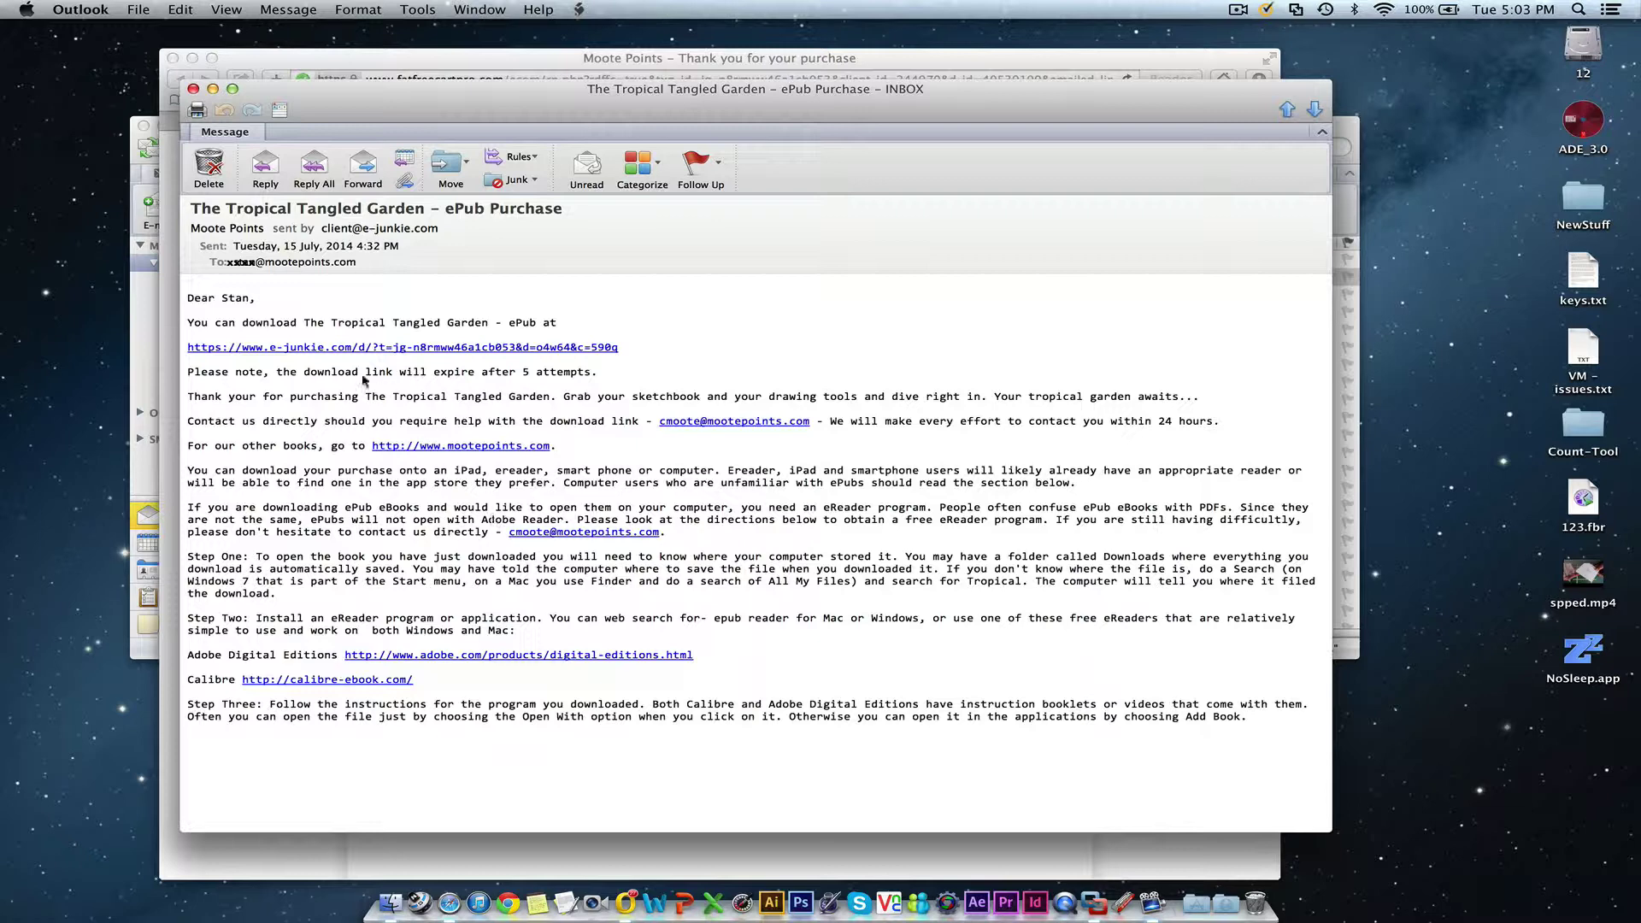
- Follow the e-junkie download link in the purchase email into a new Safari tab
left_click(336, 347)
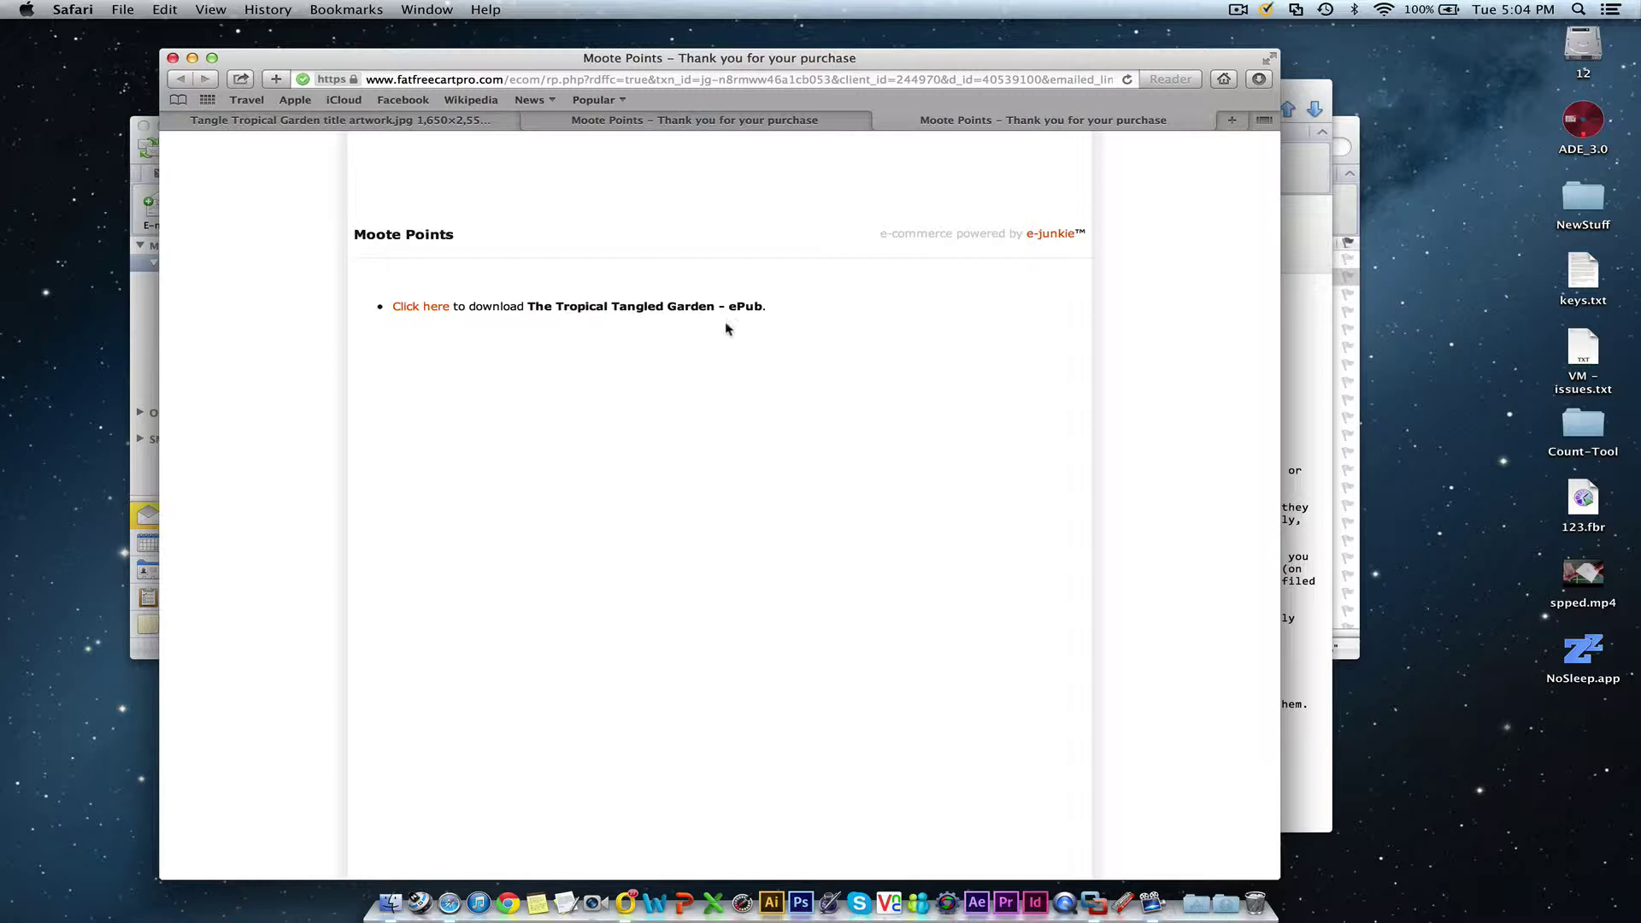
- Download The Tropical Tangled Garden ePub, then open calibre-ebook.com from the email's Calibre link
left_click(434, 307)
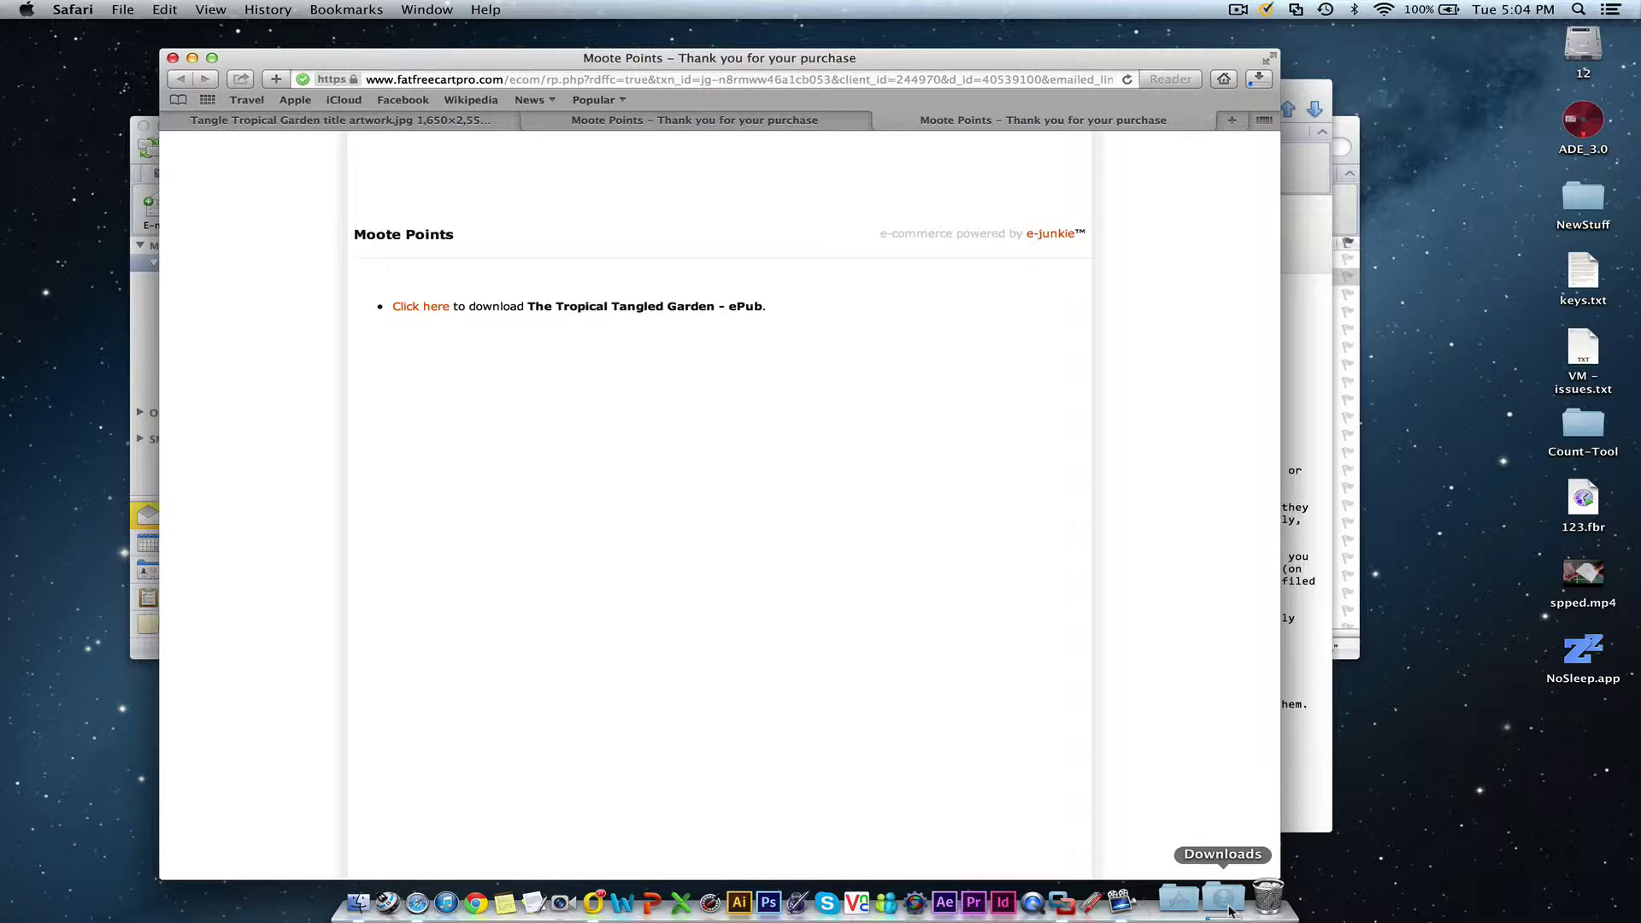
left_click(1303, 384)
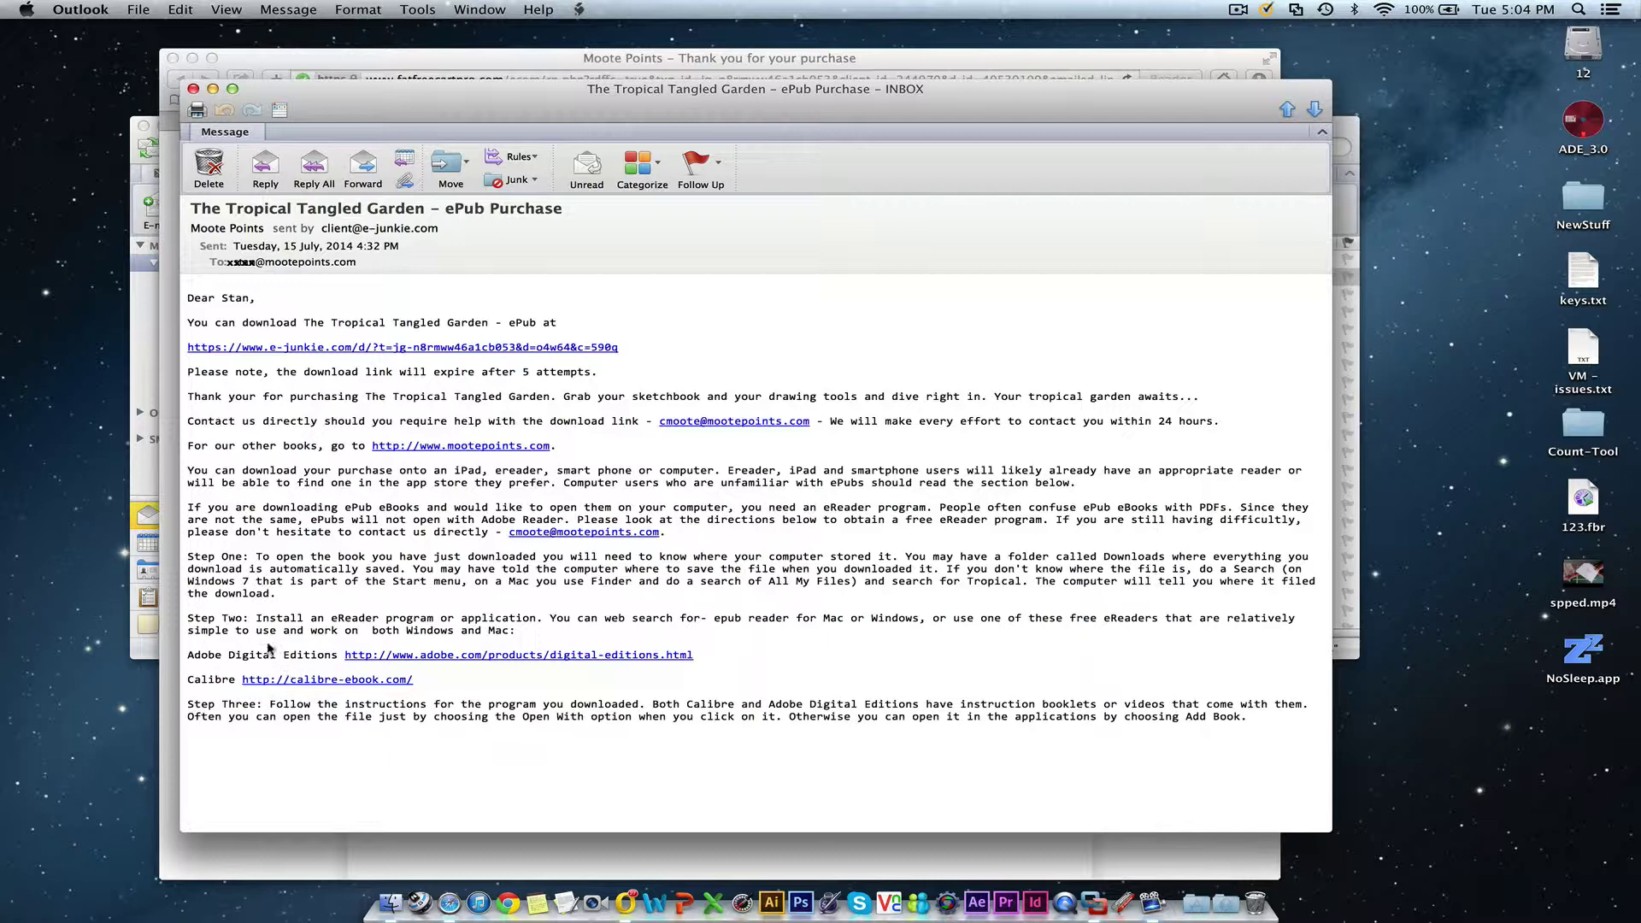
left_click(325, 680)
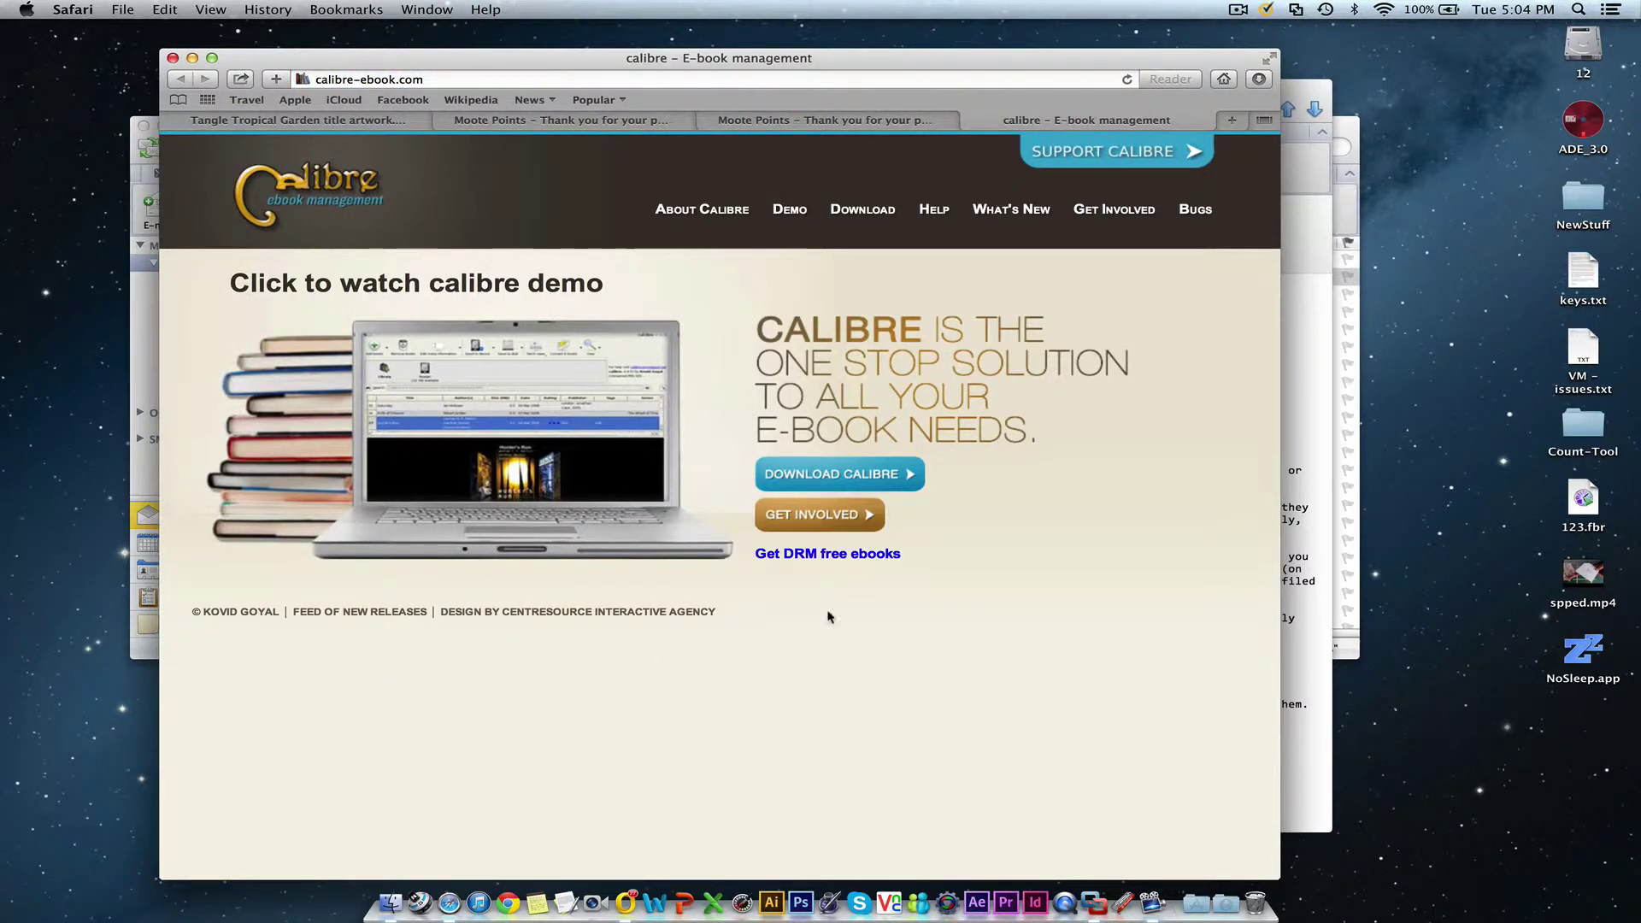
- Download calibre 1.44.0 for OS X from the calibre website's download page
left_click(848, 480)
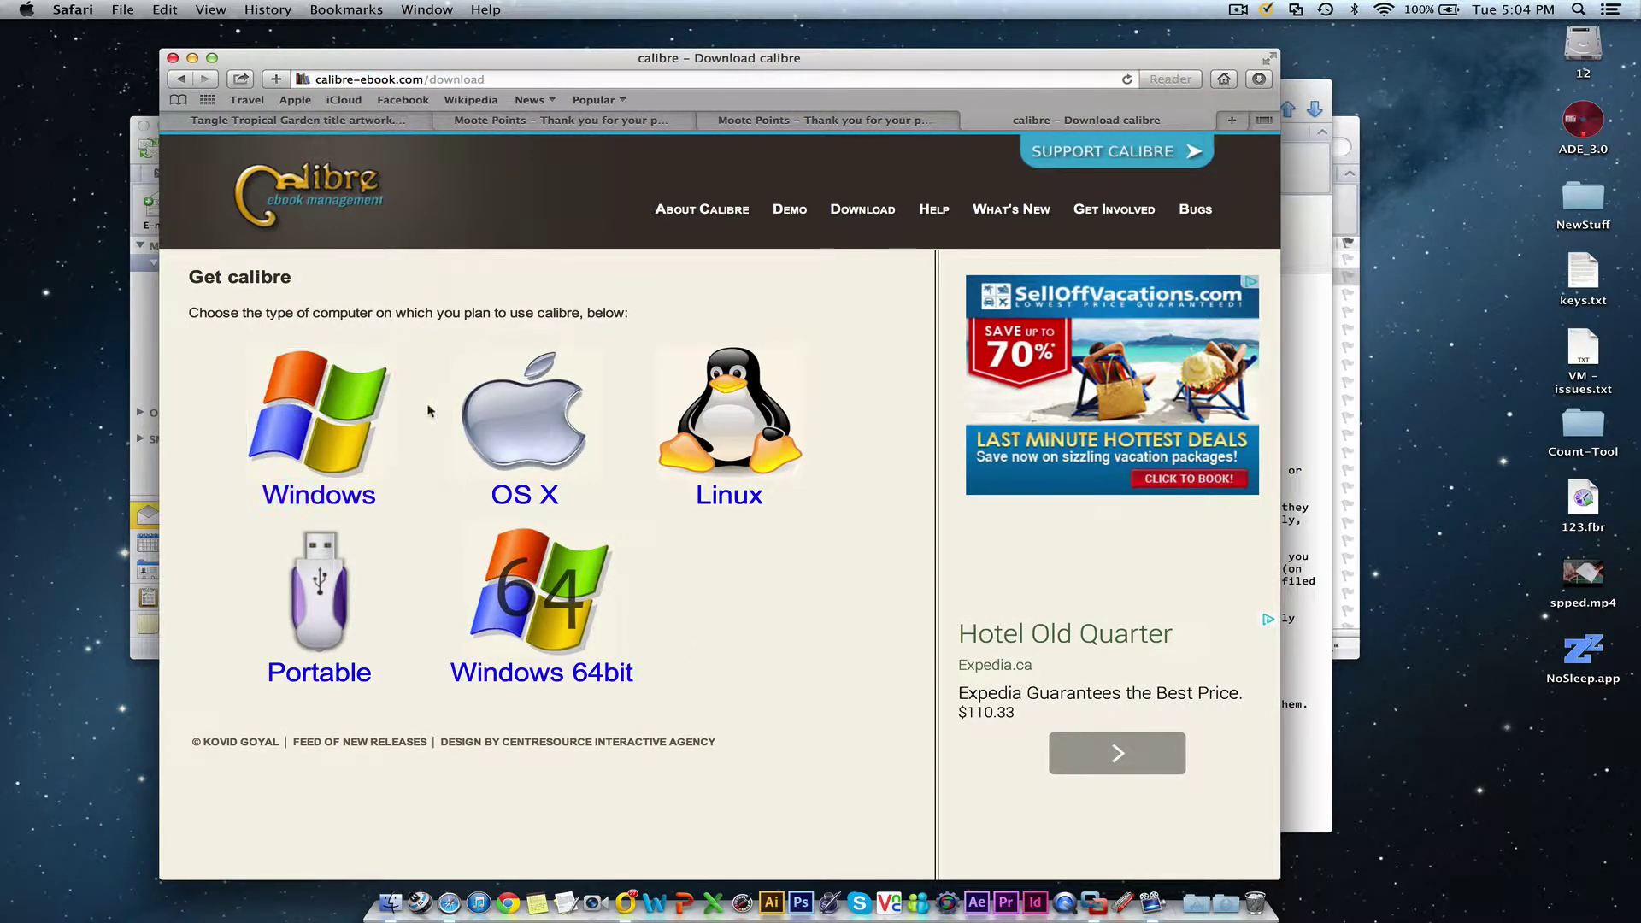
left_click(541, 599)
left_click(531, 444)
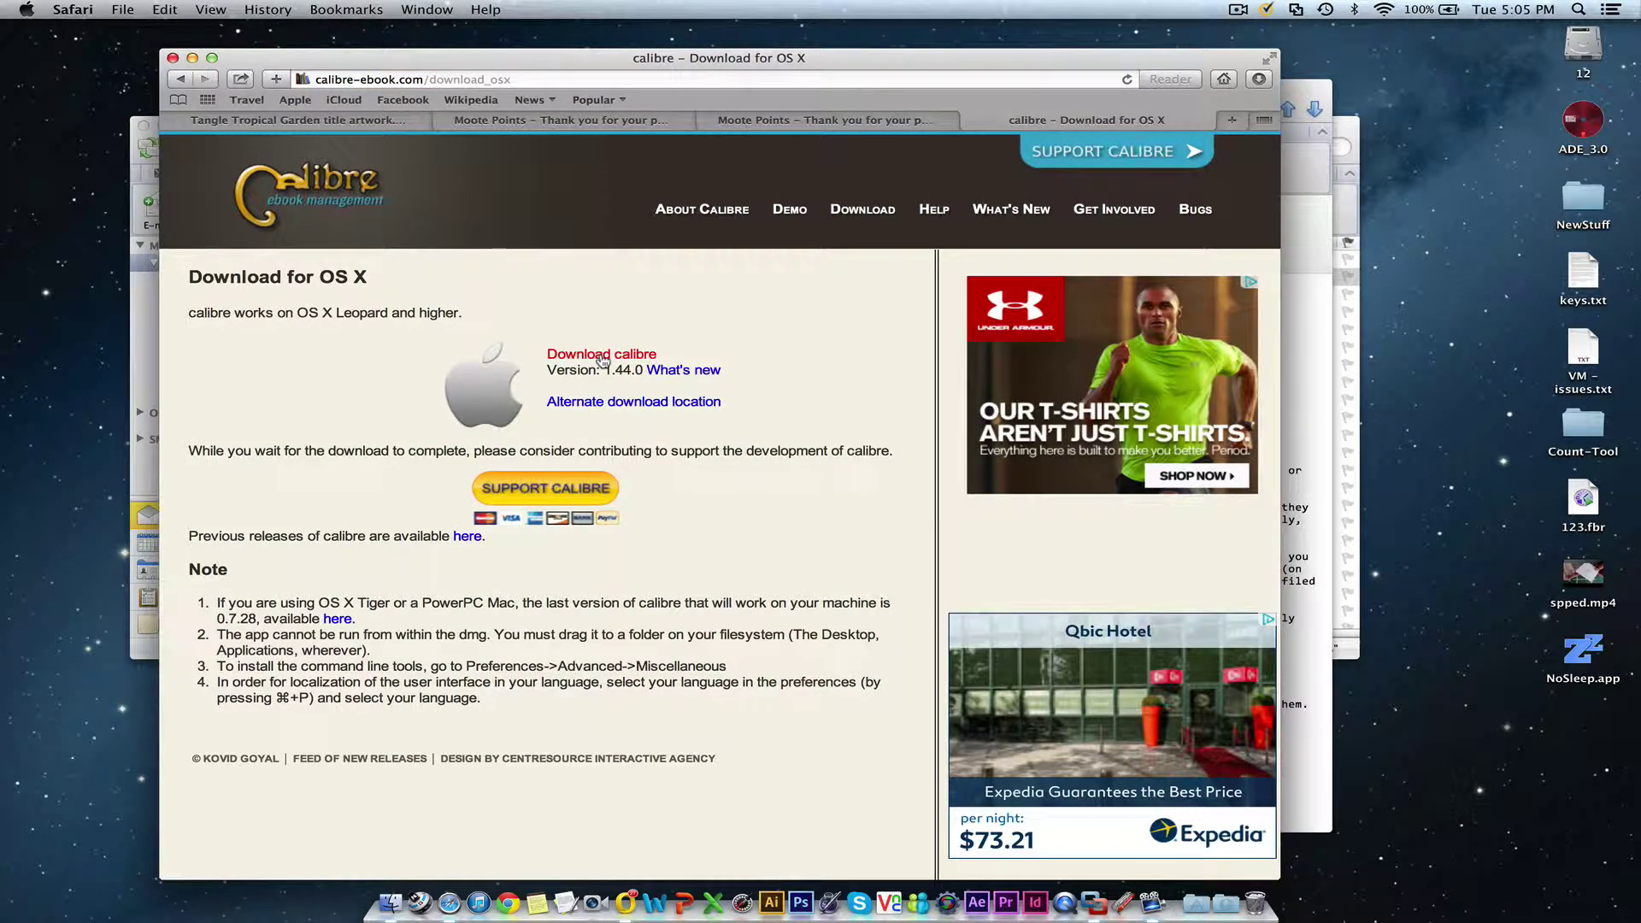
left_click(602, 355)
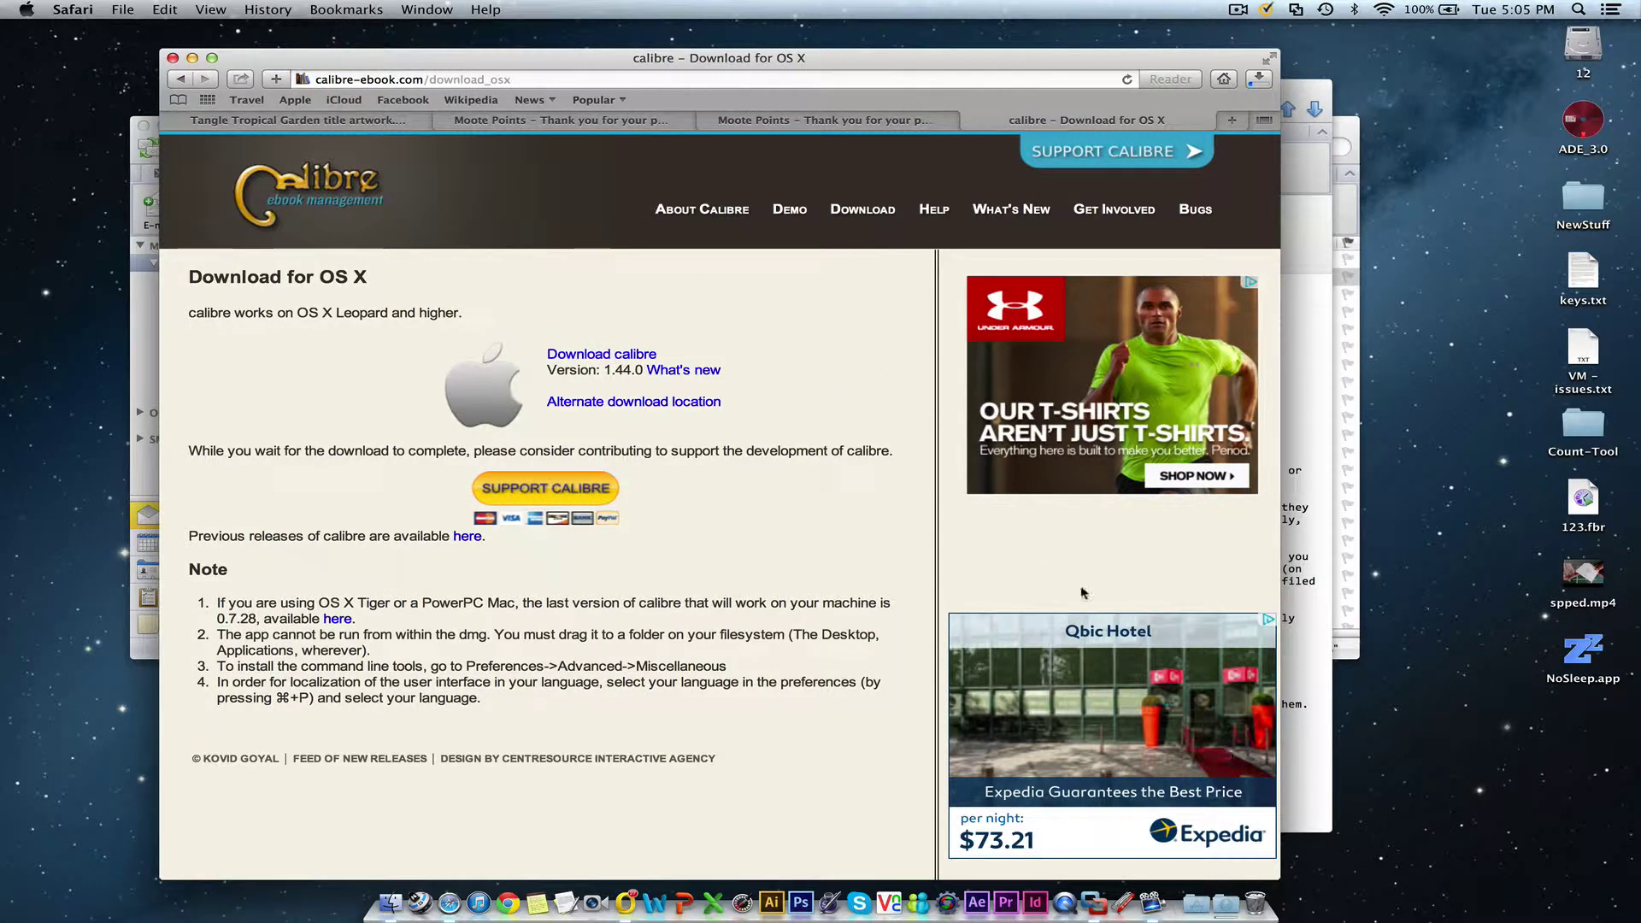
- Mount calibre-1.44.0-2.dmg from the Downloads stack in the Dock
left_click(1226, 903)
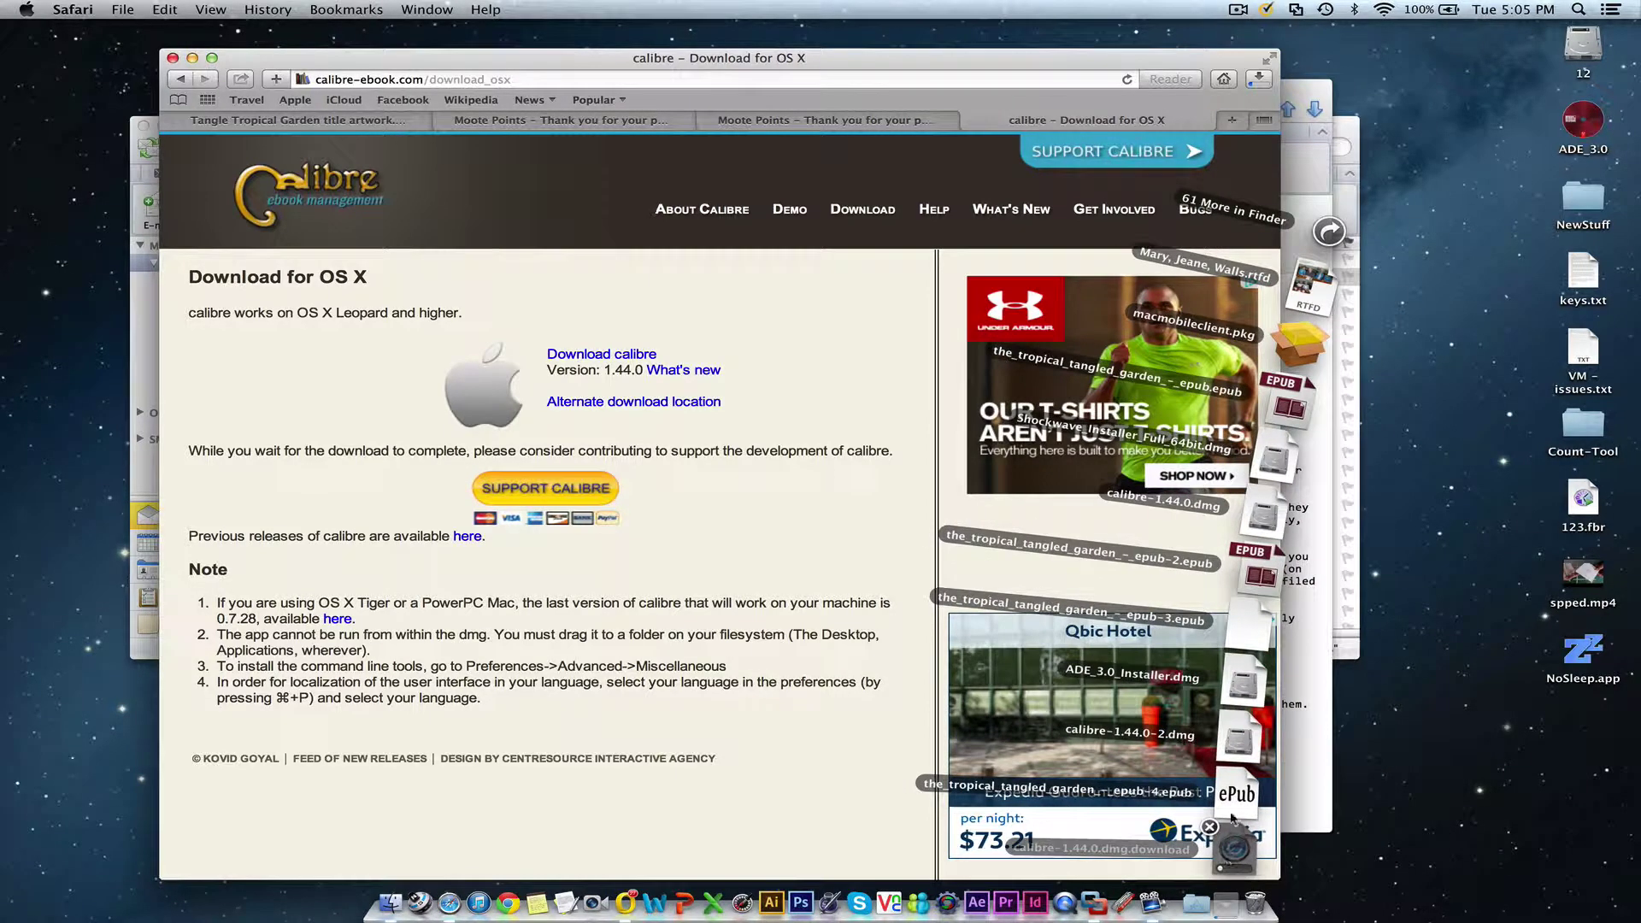
left_click(1242, 748)
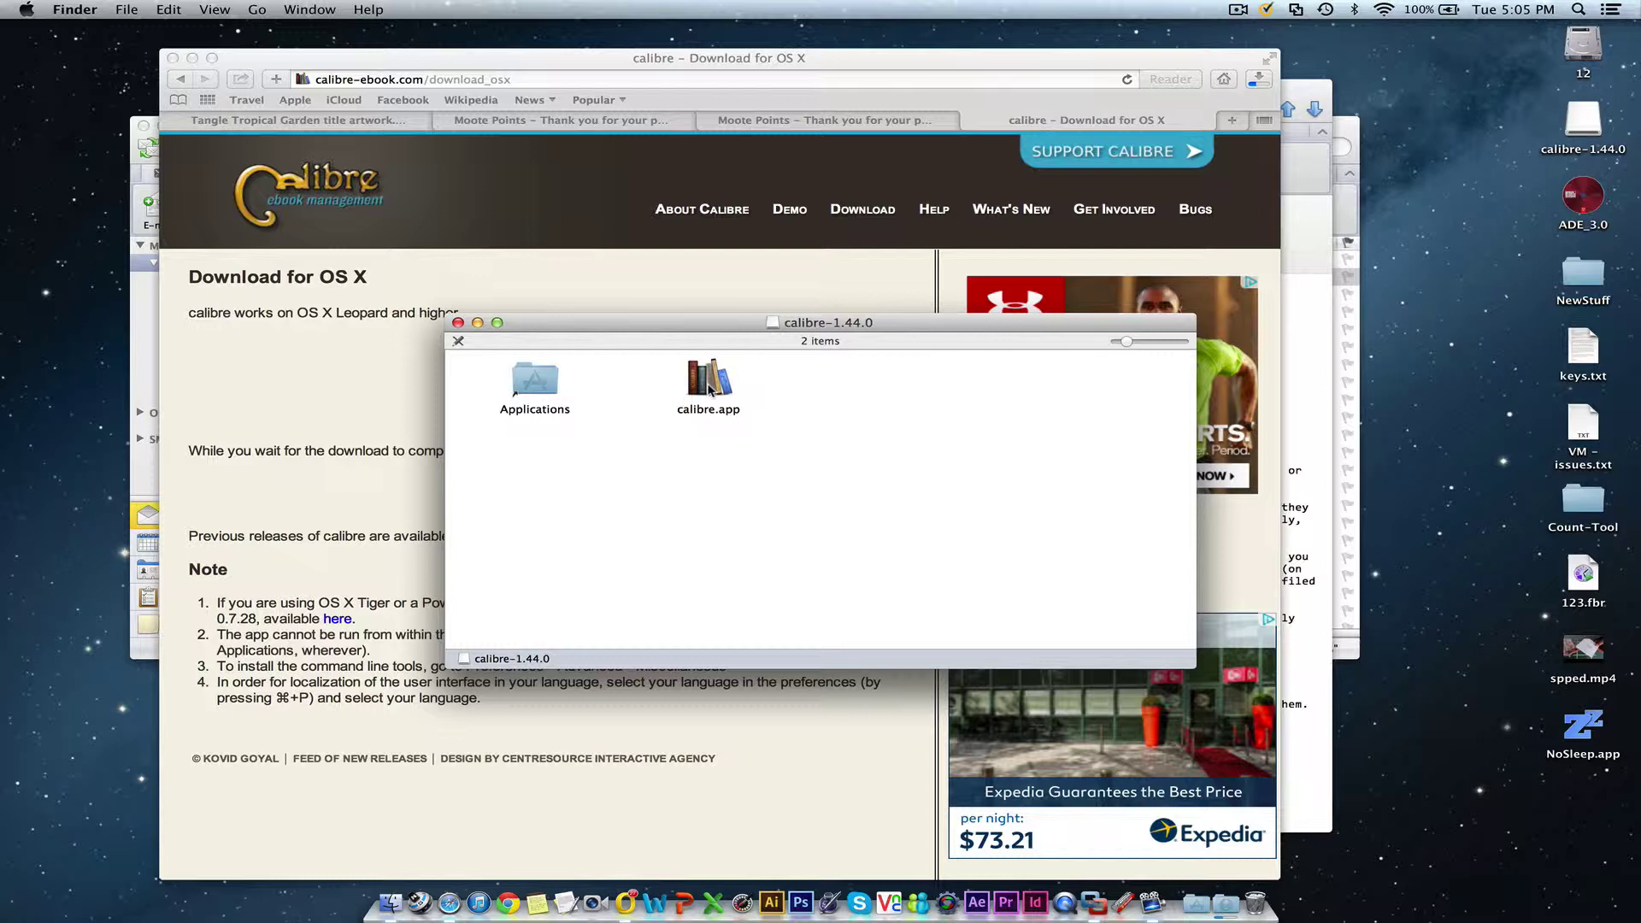
- Copy calibre.app into the Applications folder and launch it from the Applications stack
left_click_drag(708, 389, 531, 387)
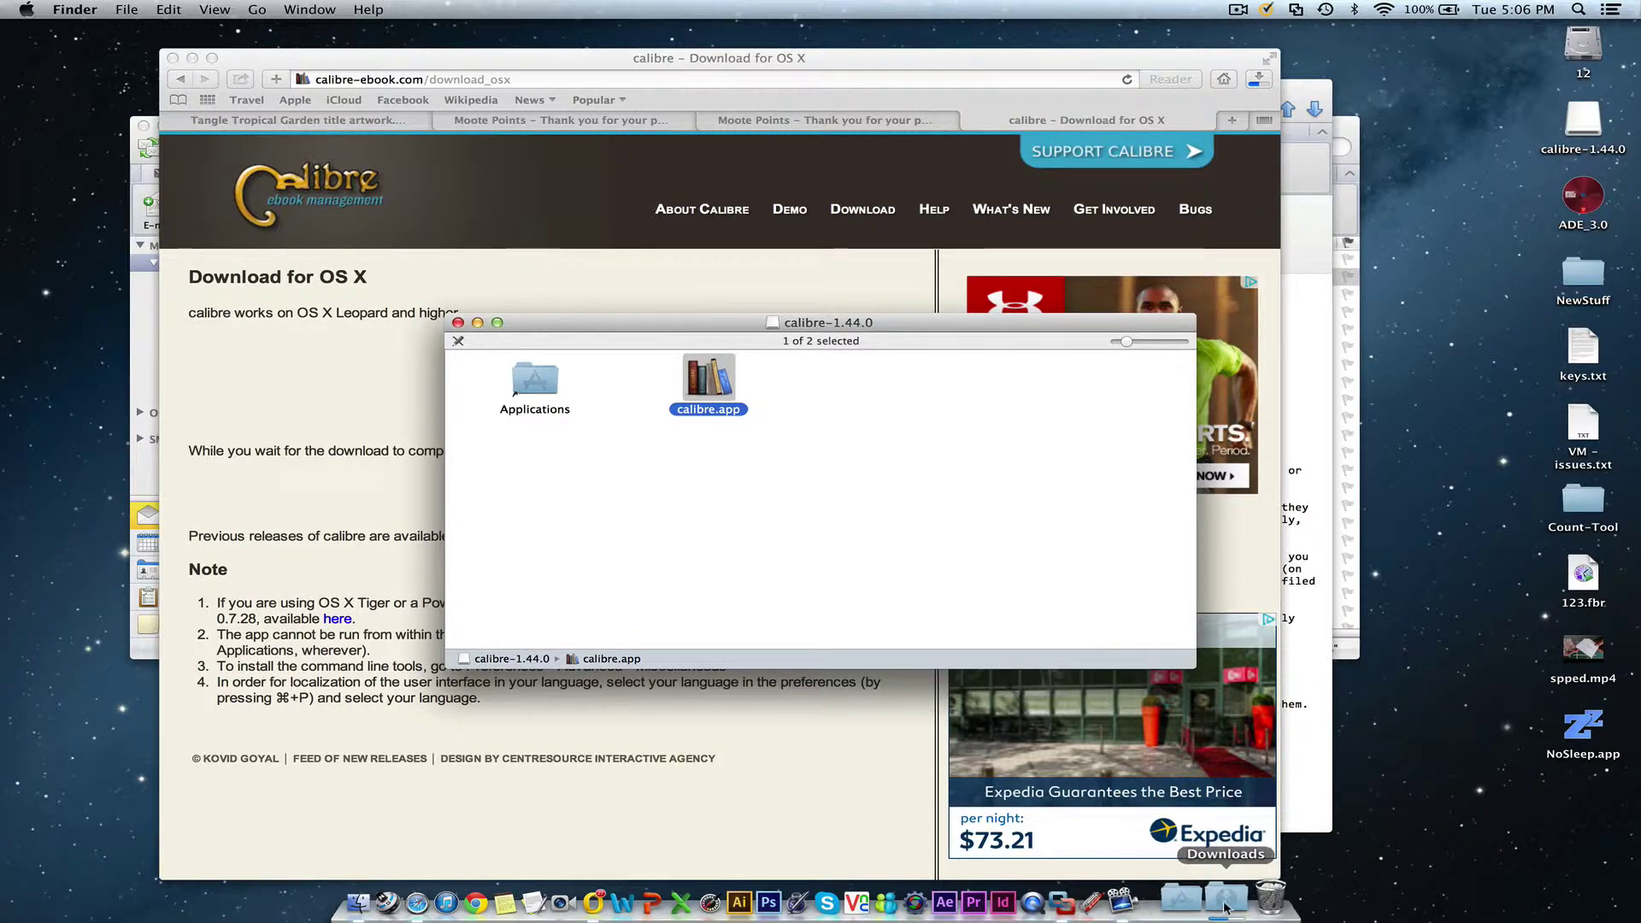
left_click(1196, 898)
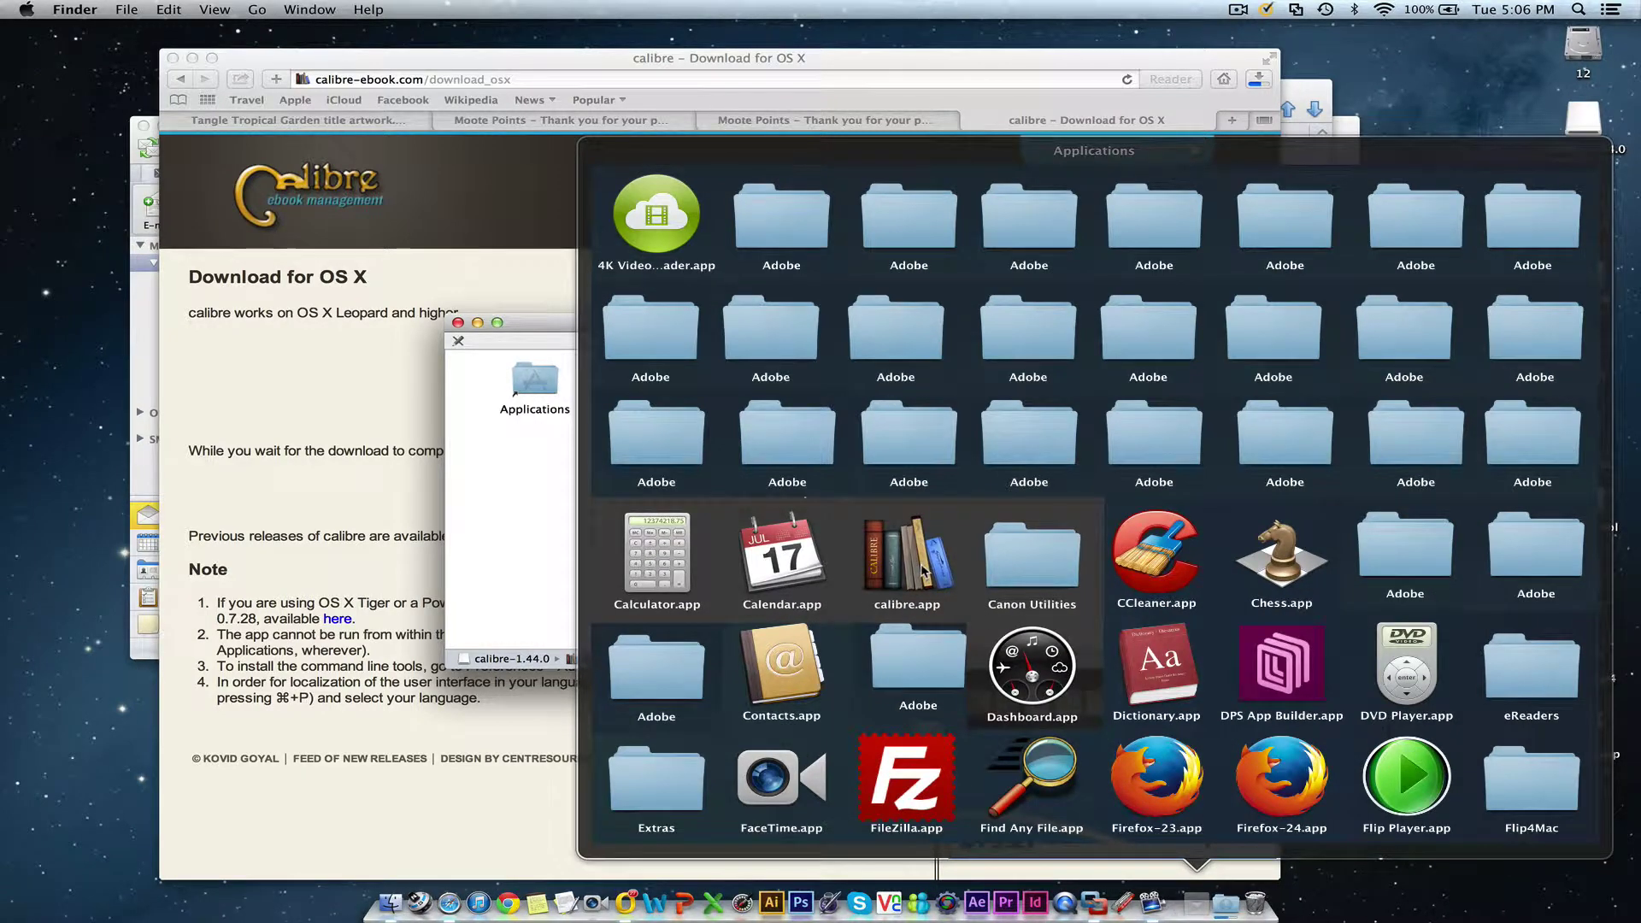
left_click(923, 571)
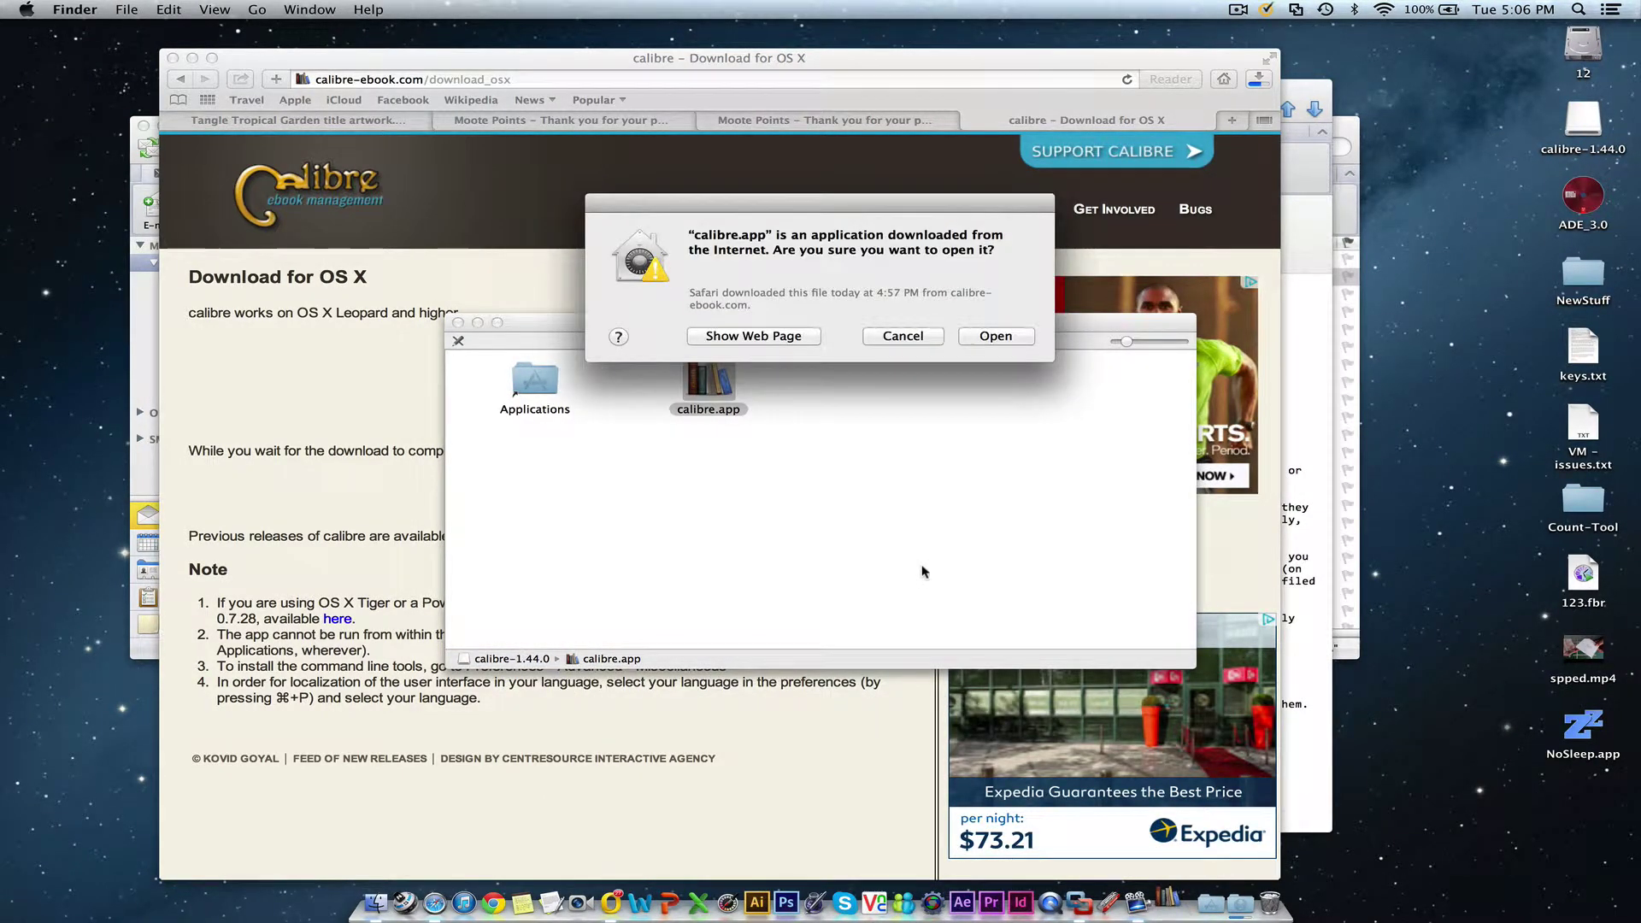
- Confirm opening calibre 1.44 so its library starts with the Quick Start Guide, then show recent downloads
left_click(1006, 336)
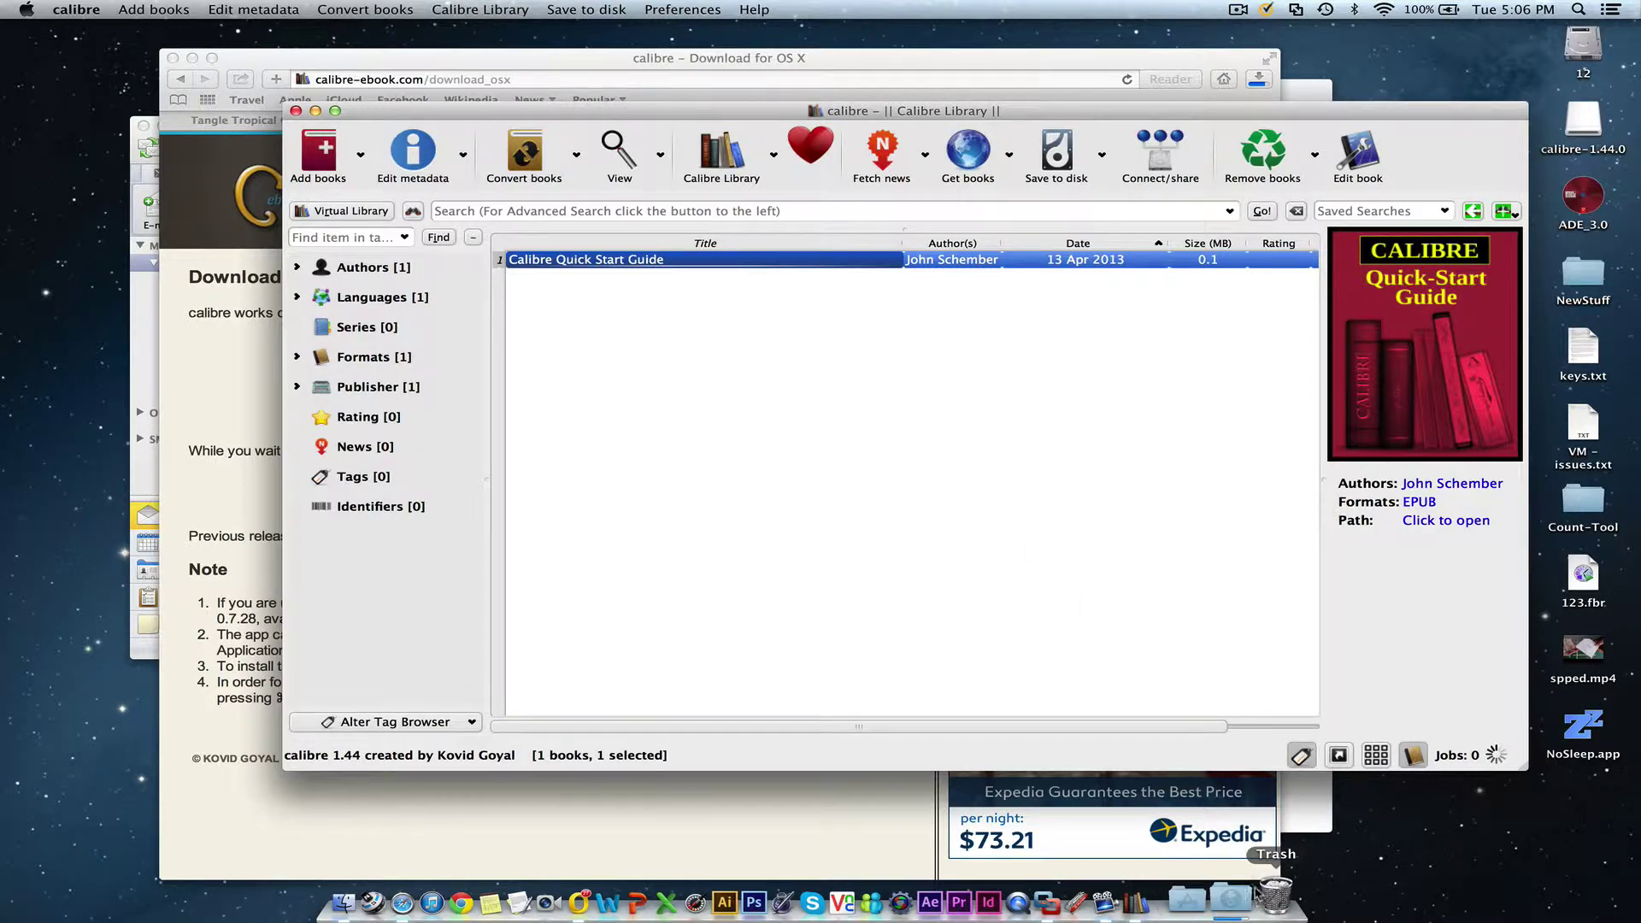
left_click(1235, 902)
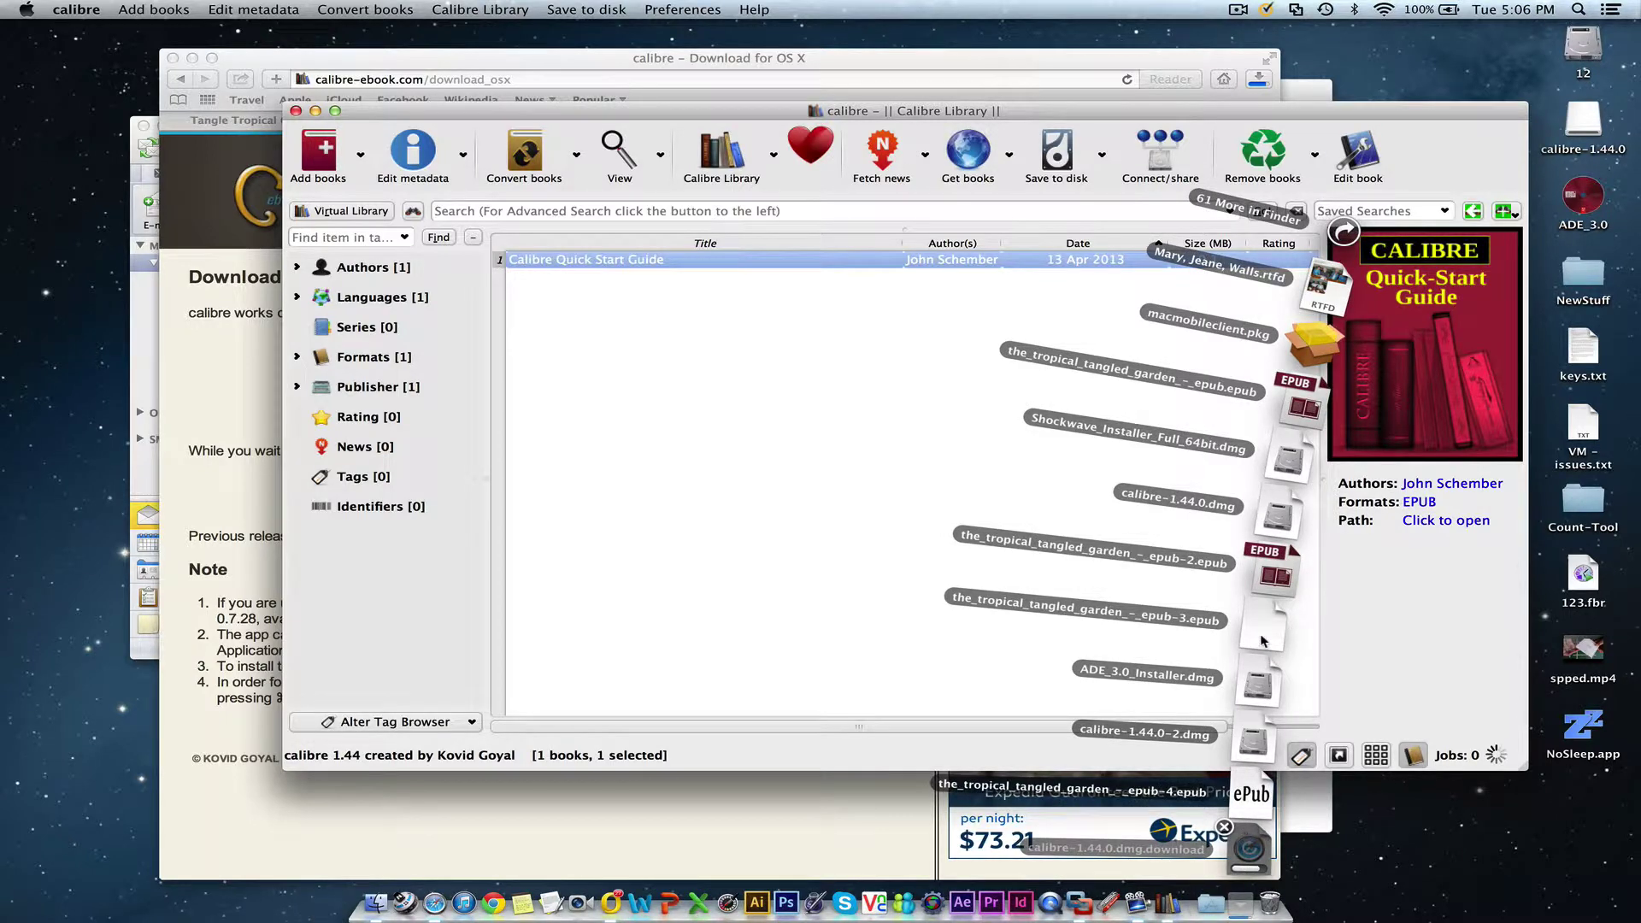
- Drag the_tropical_tangled_garden ePub from the Downloads stack into the calibre book list
left_click_drag(1261, 641, 806, 512)
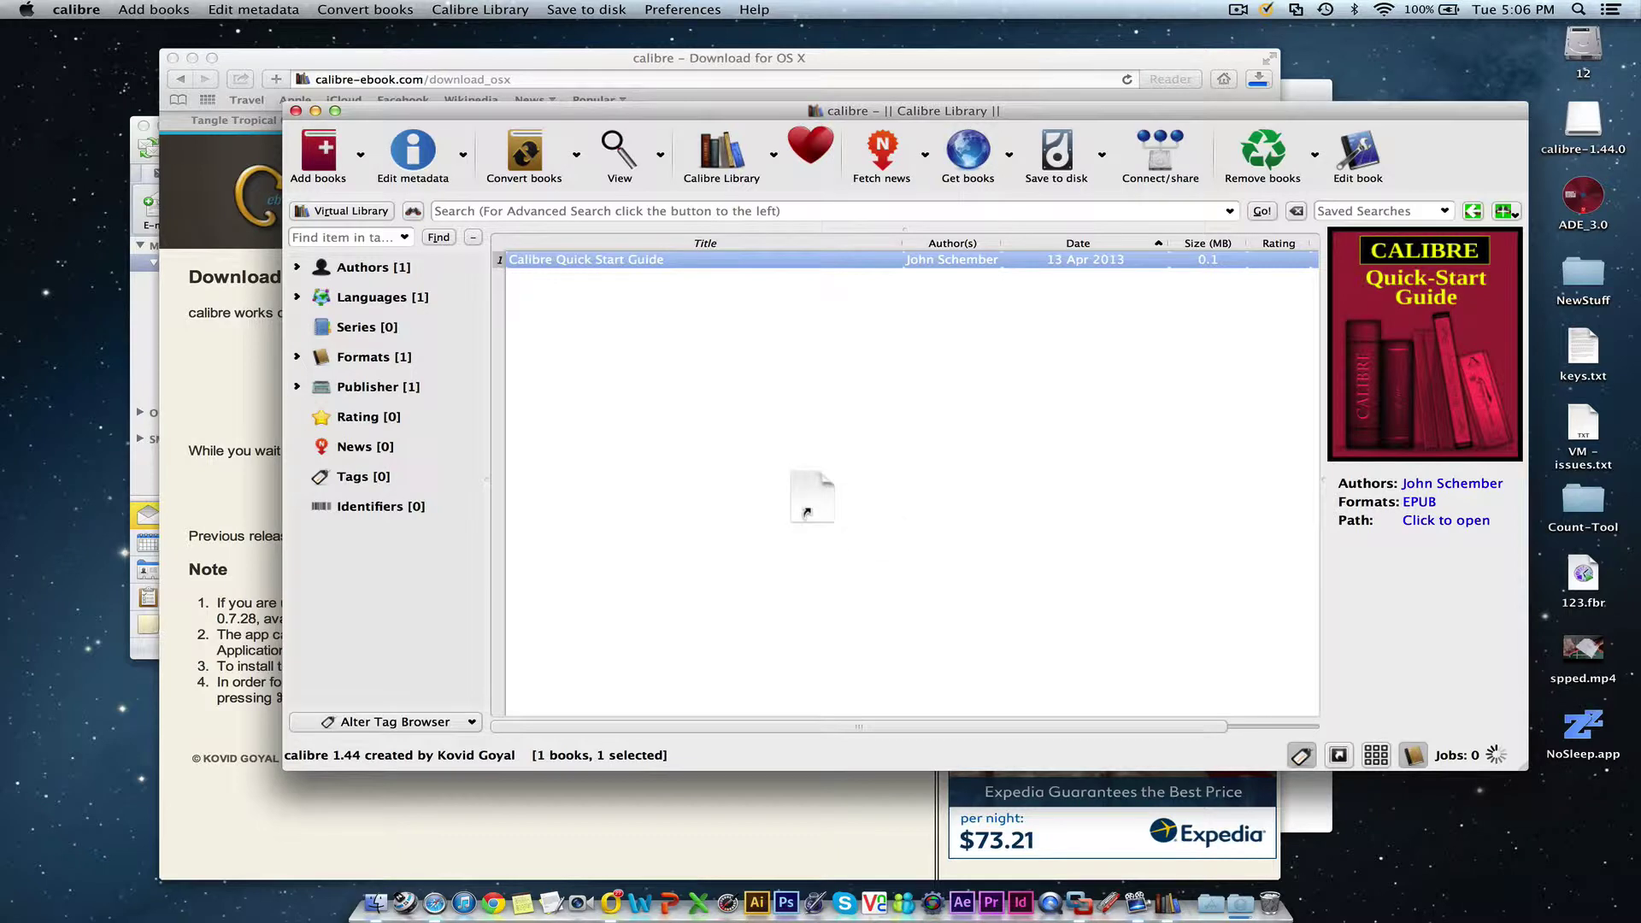
left_click_drag(806, 512, 812, 513)
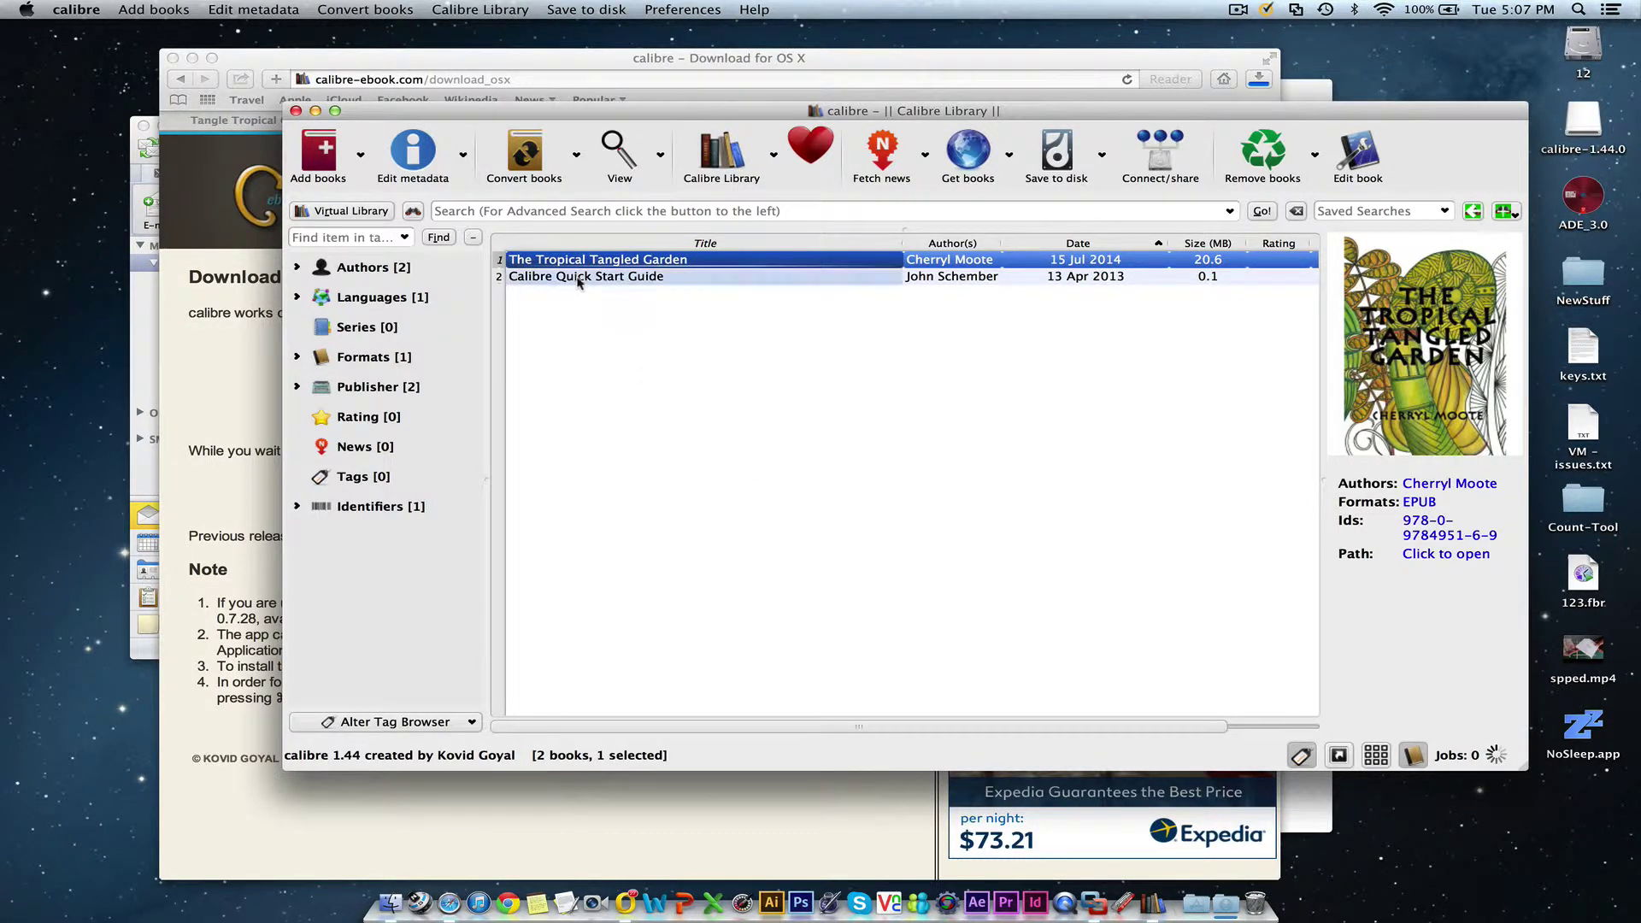
- Open The Tropical Tangled Garden in the E-book Viewer and try it full screen
double_click(623, 260)
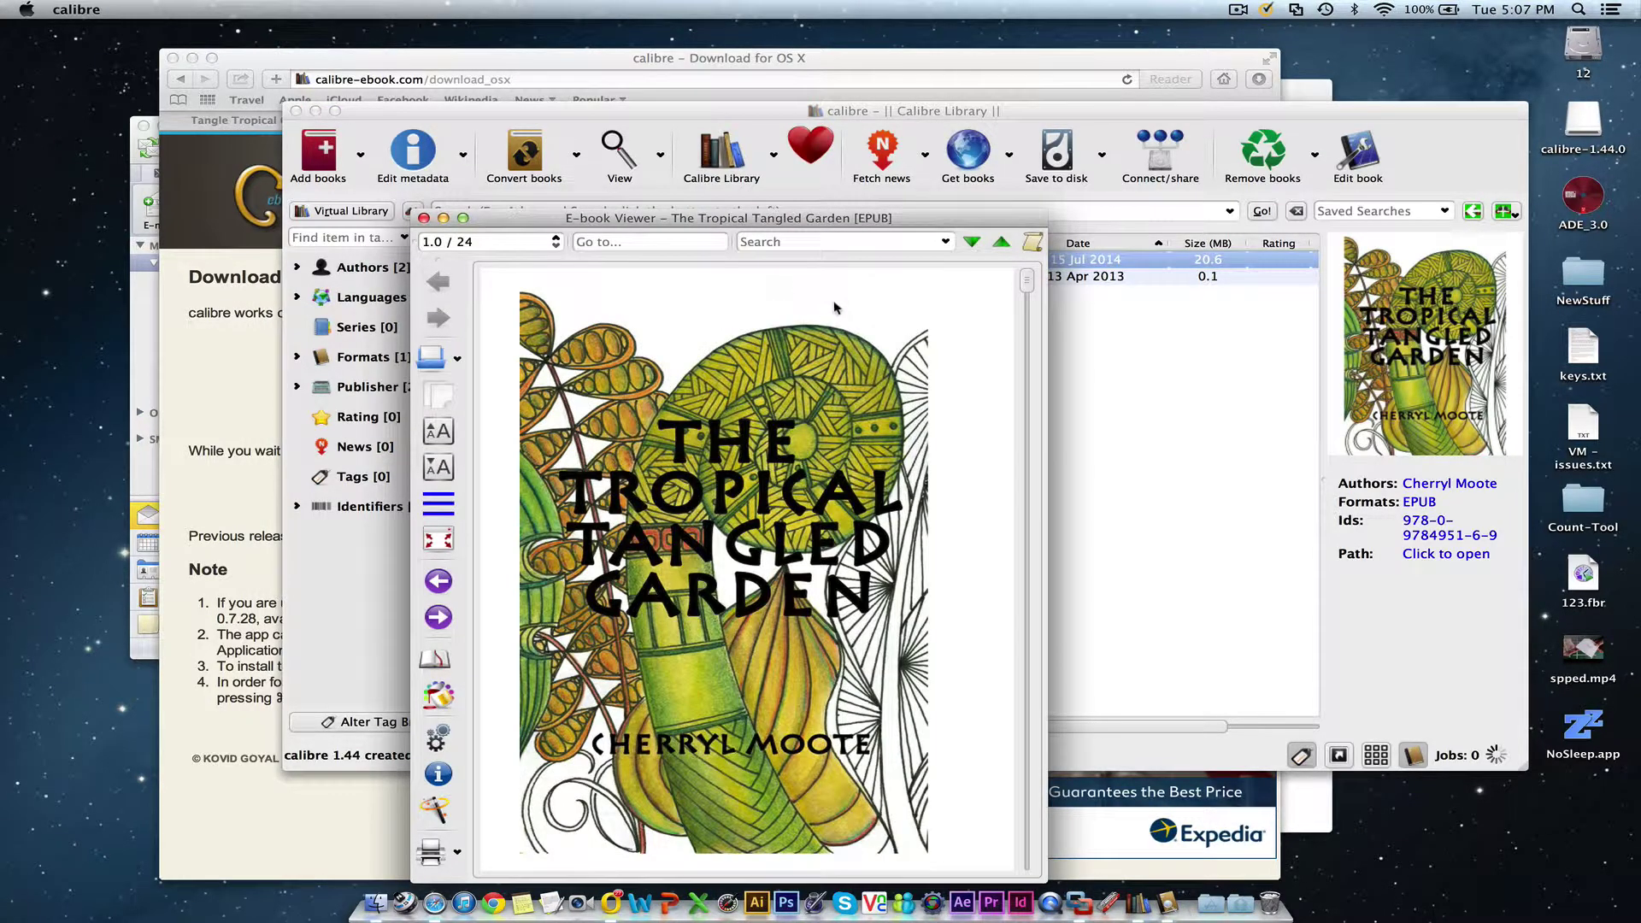
left_click_drag(836, 220, 647, 85)
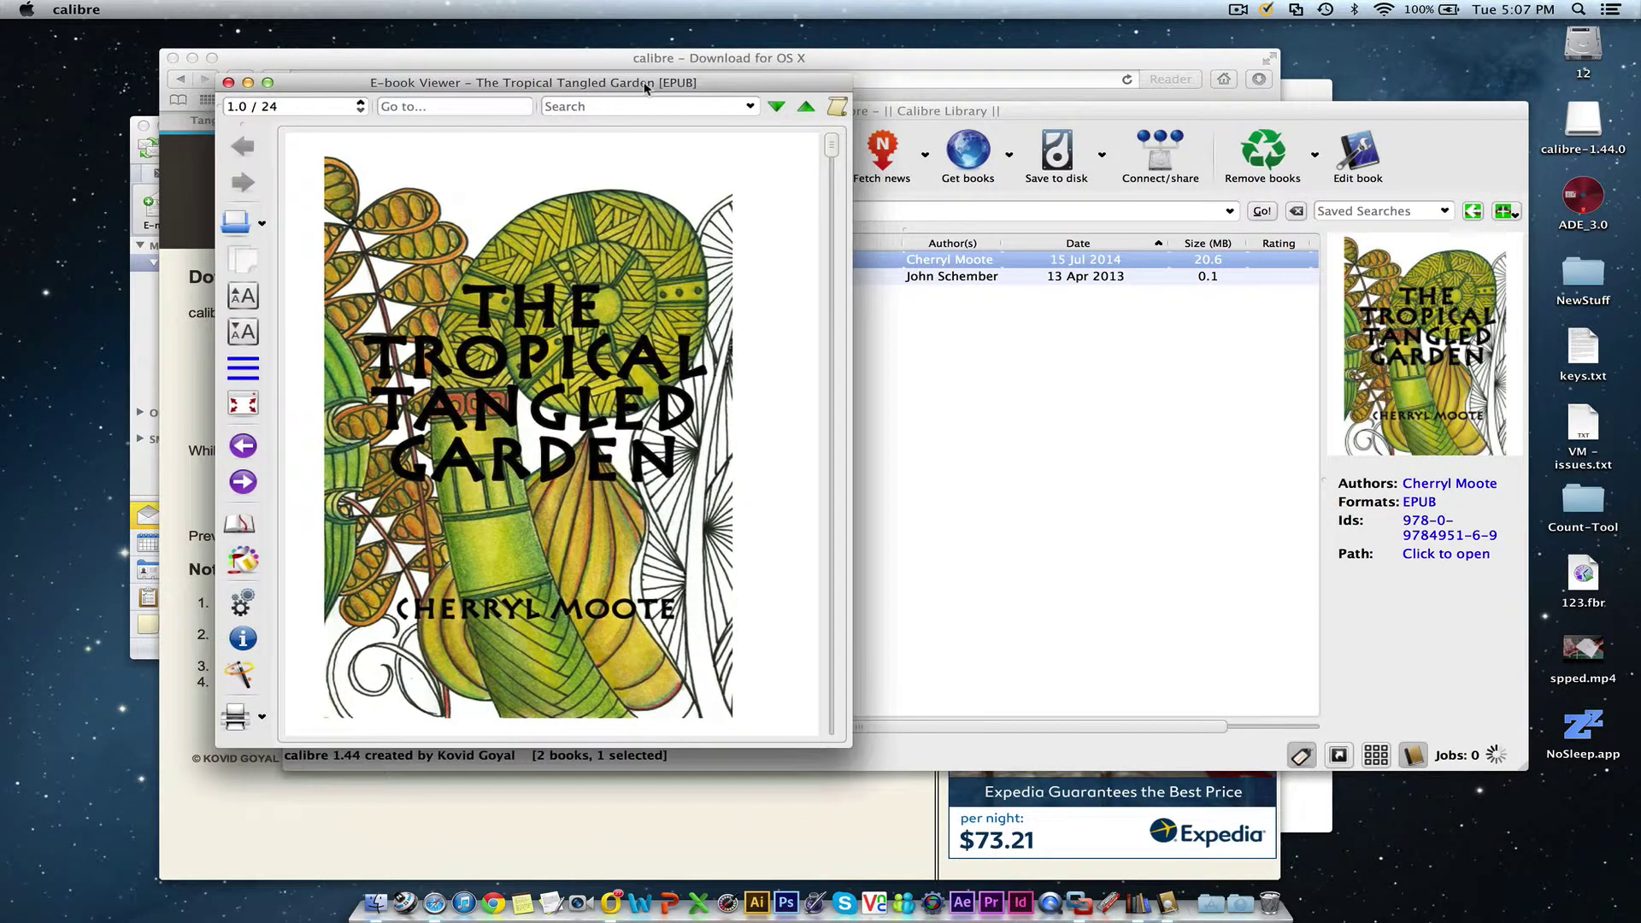
left_click(247, 75)
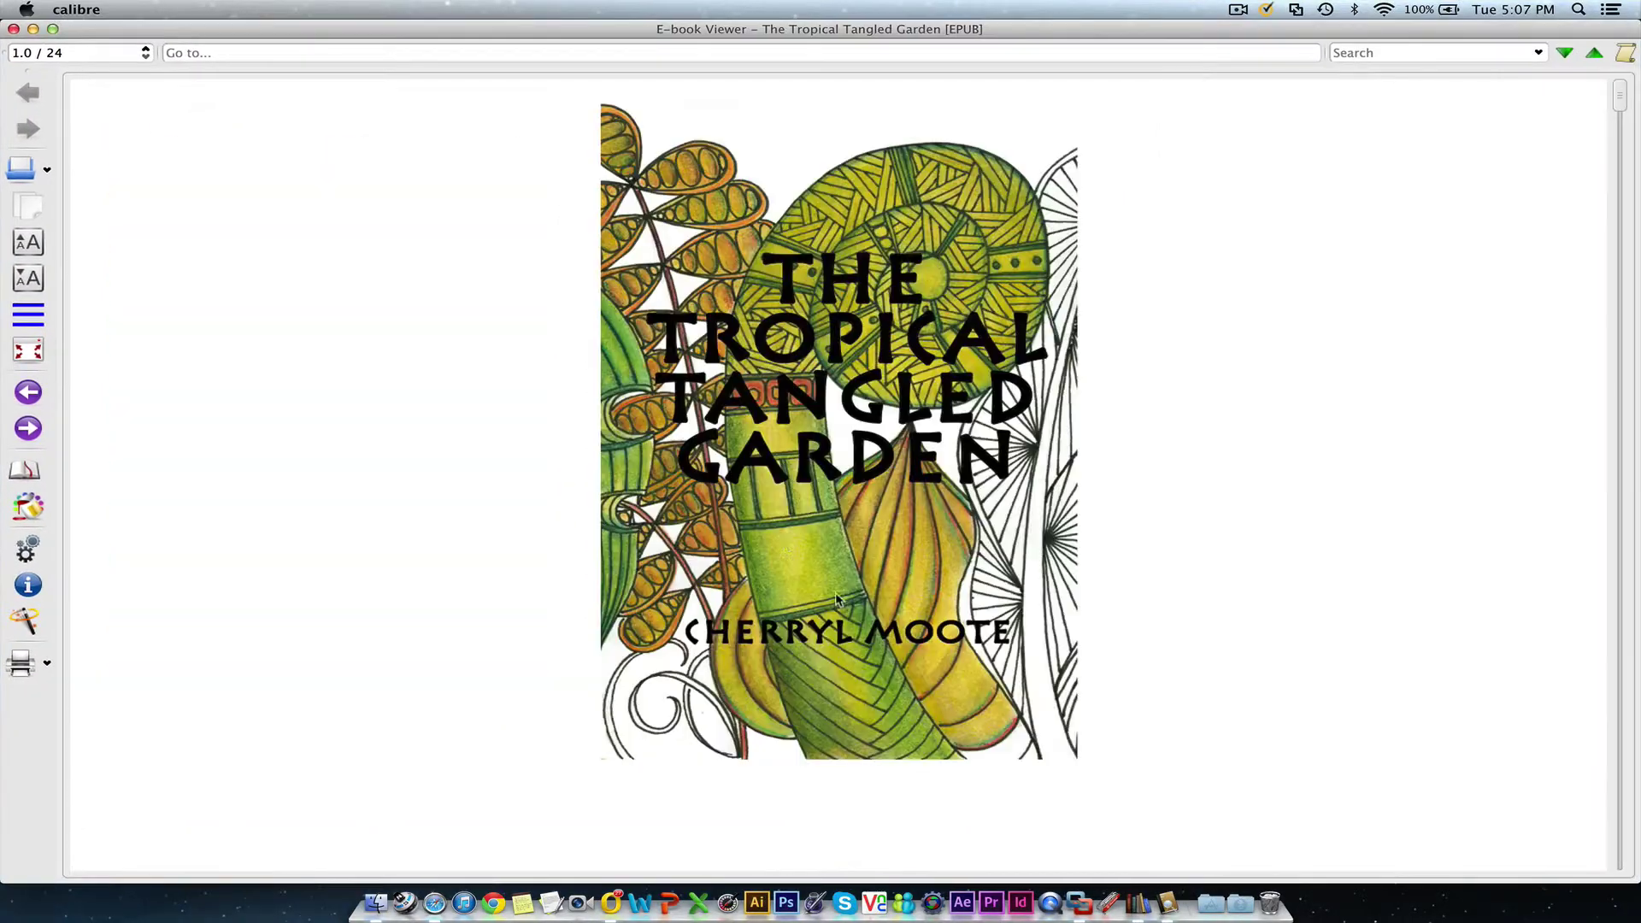
scroll(923, 742, "down", 2)
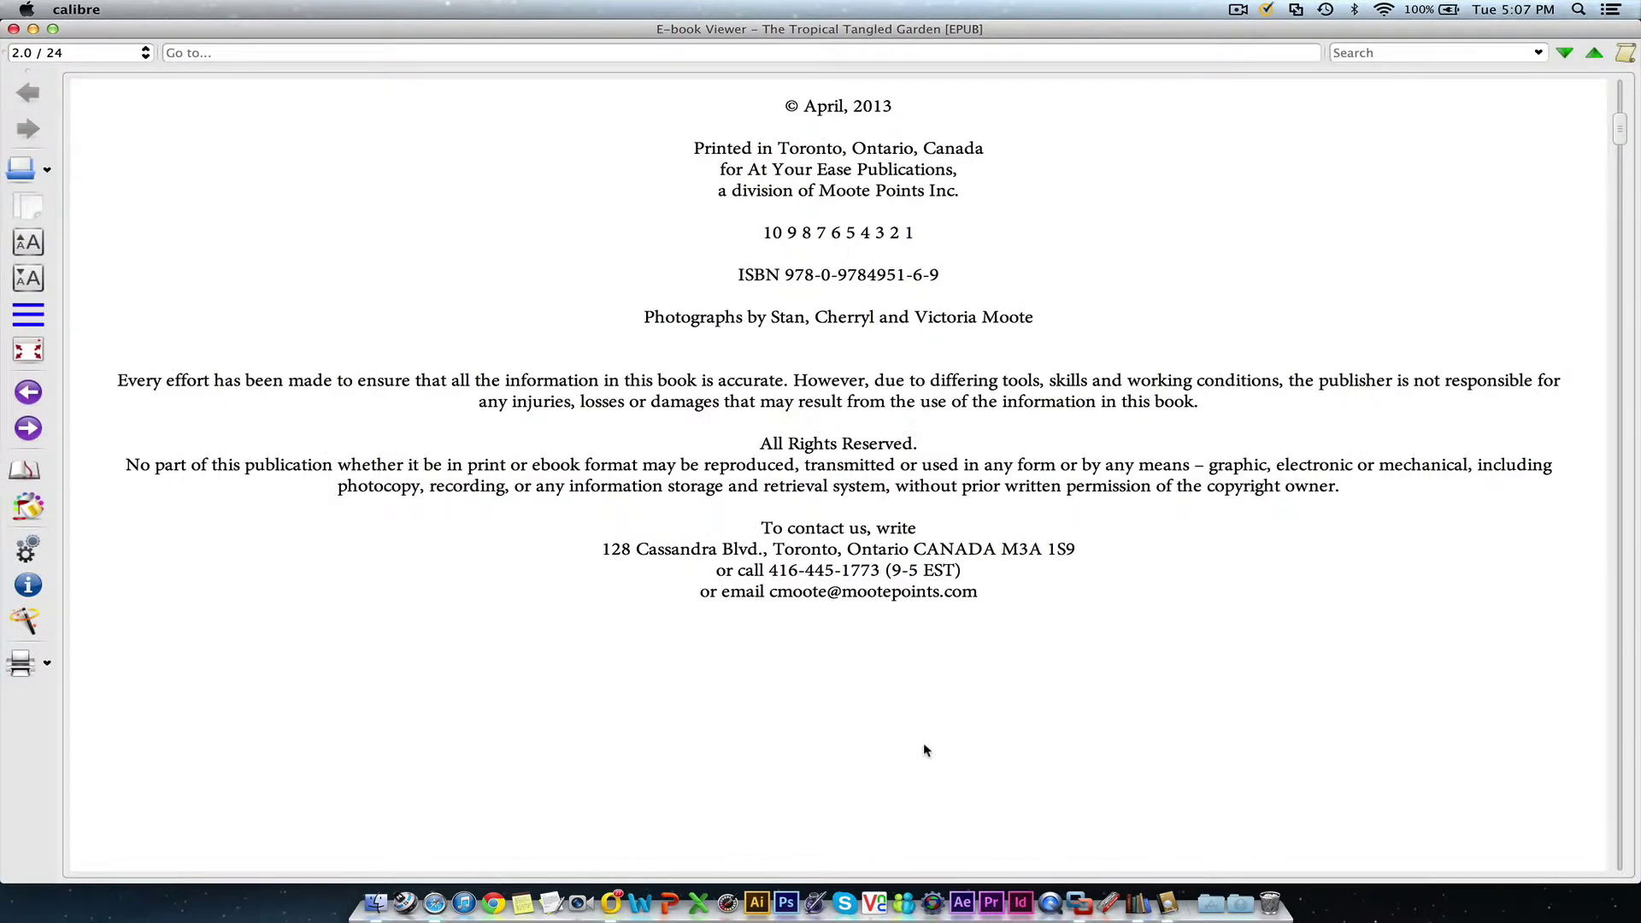
scroll(923, 749, "down", 3)
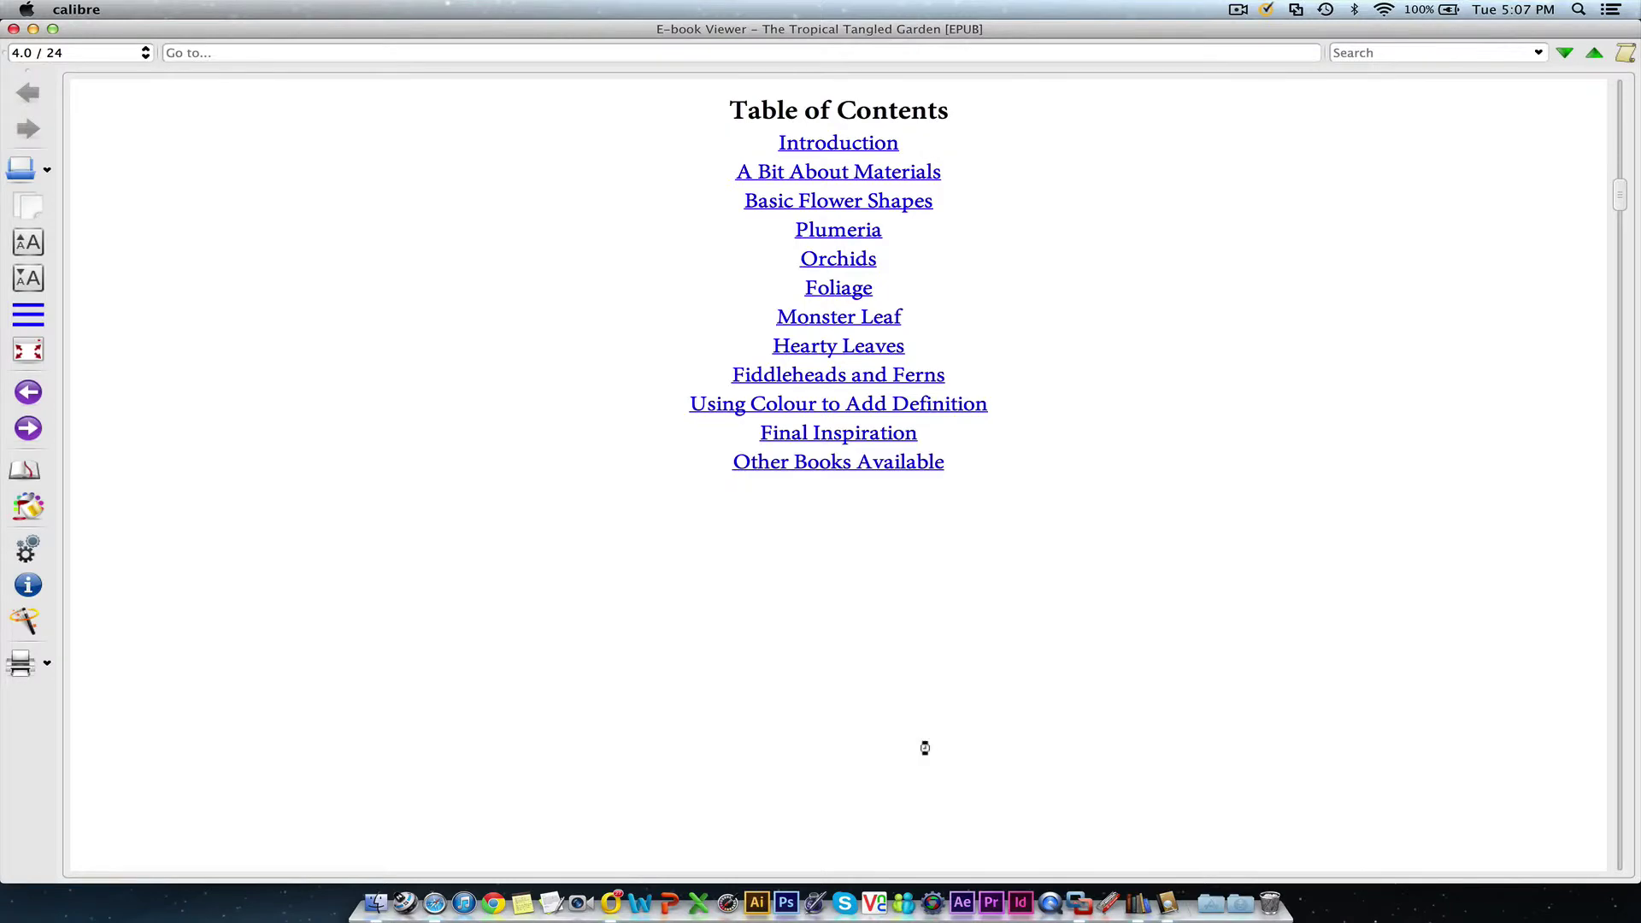
scroll(923, 749, "up", 1)
left_click(51, 30)
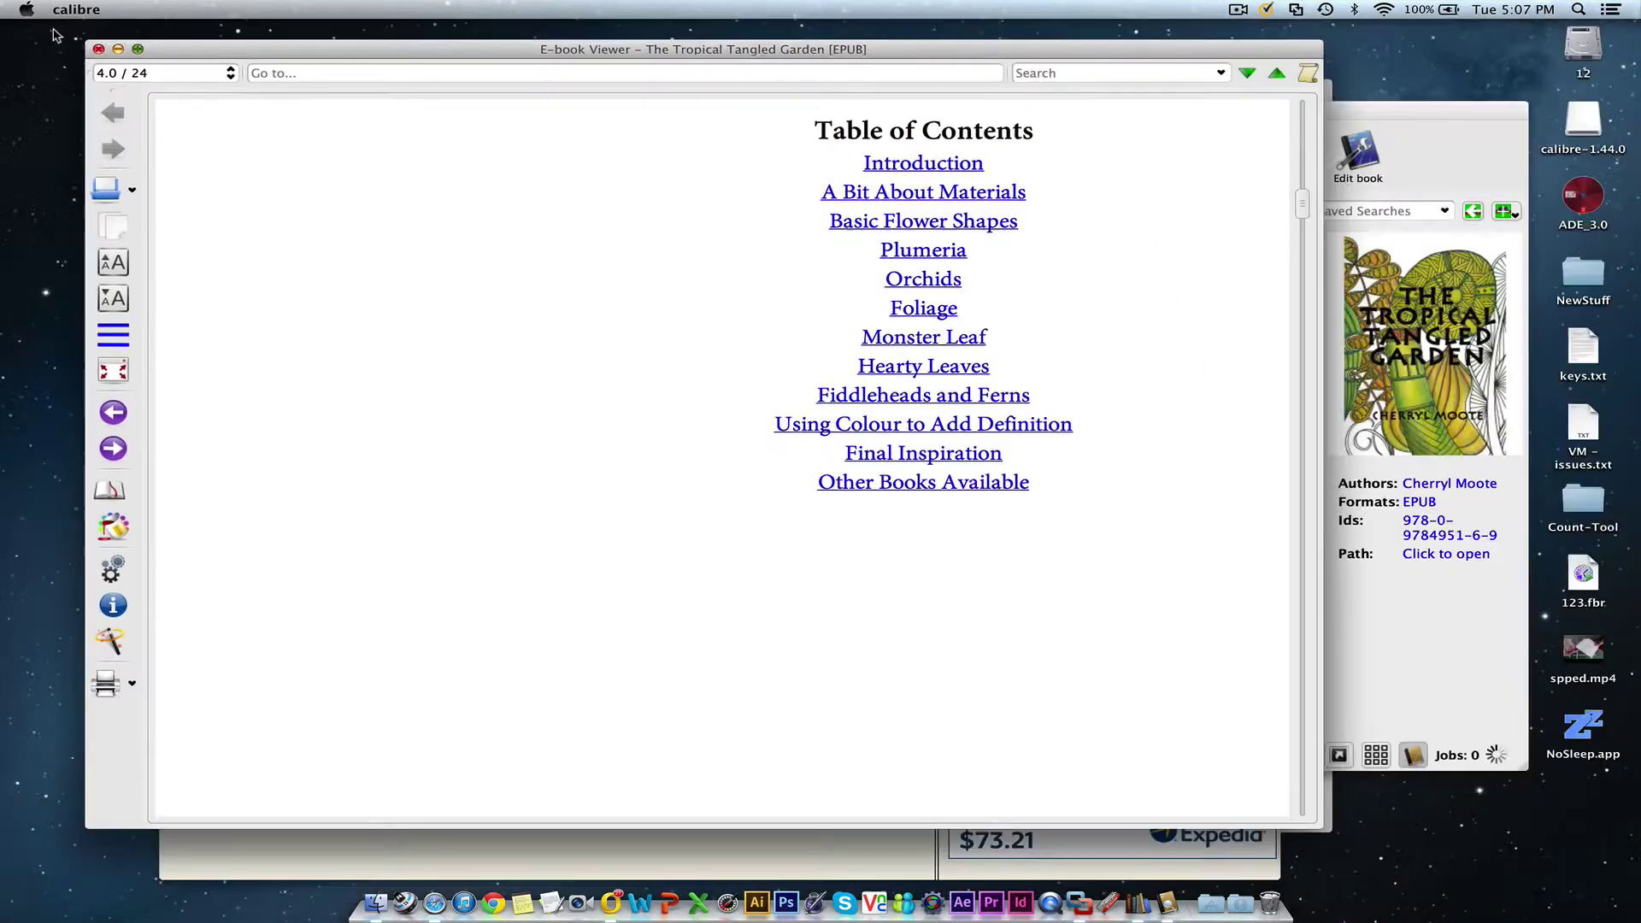
- Enlarge the viewer window, jump to the Hearty Leaves chapter and page through to page 20
left_click_drag(851, 740, 1047, 845)
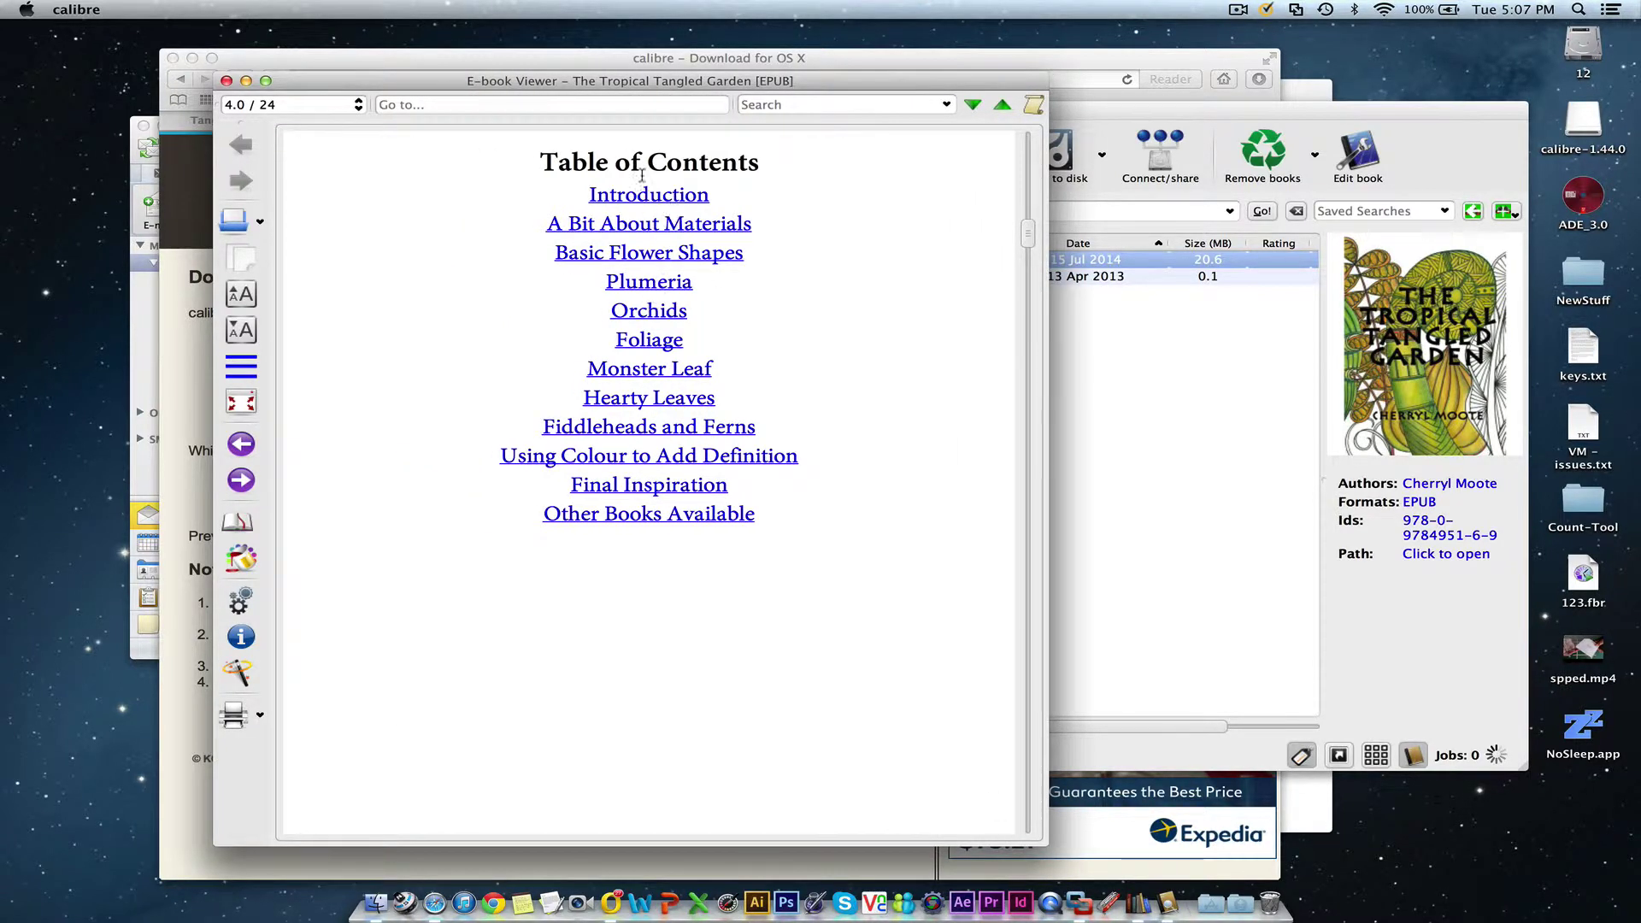
left_click(661, 404)
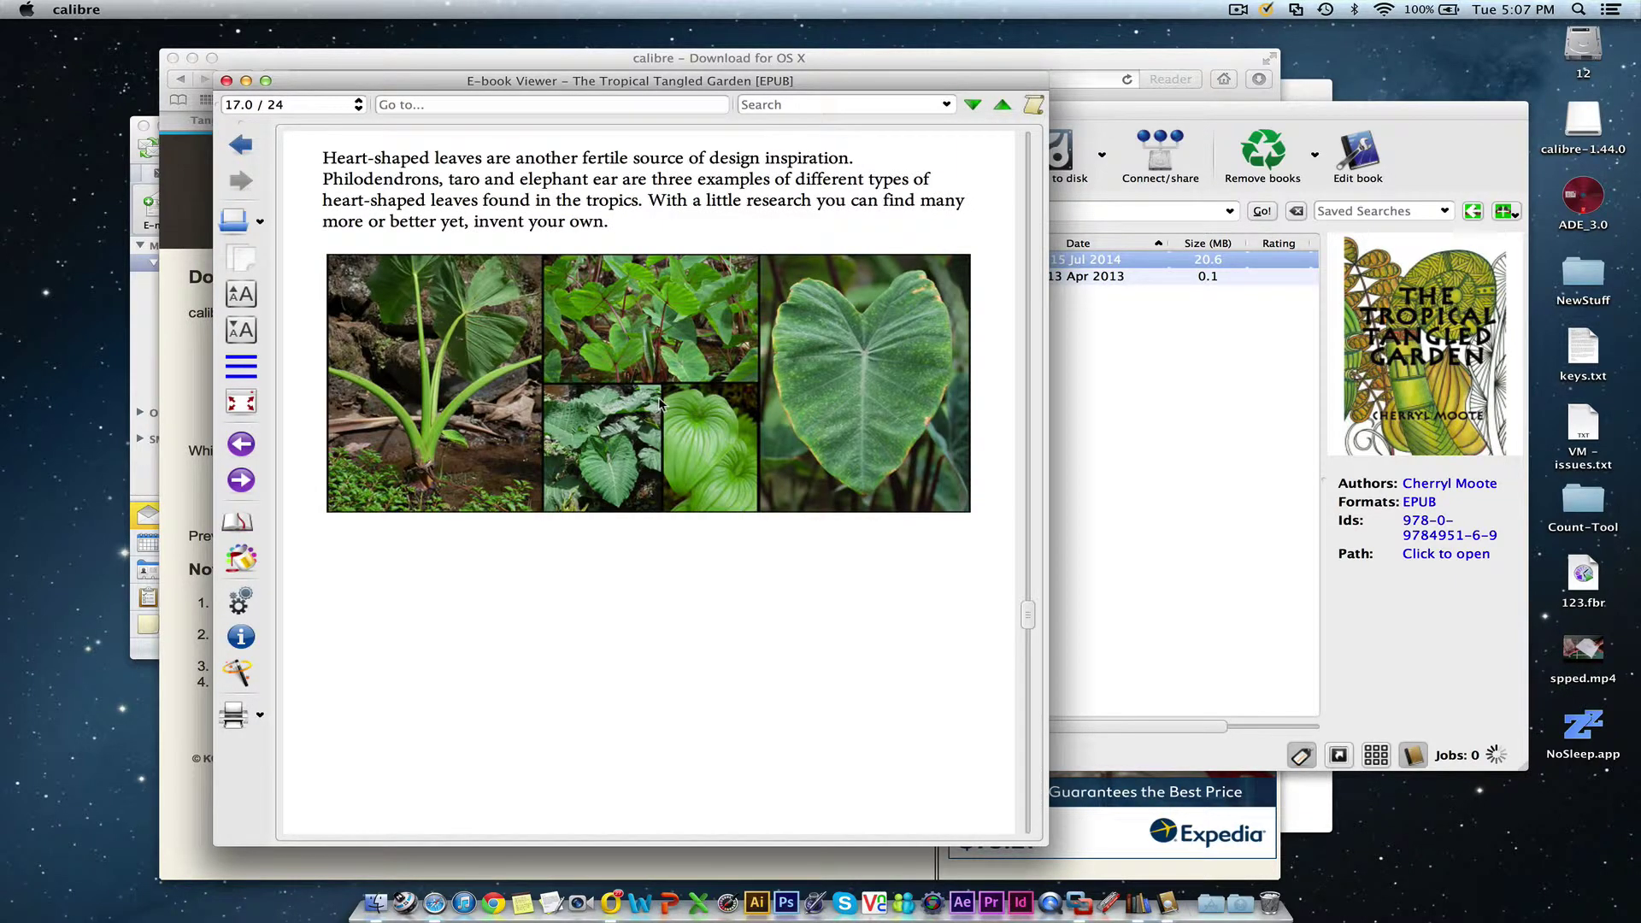
scroll(659, 403, "up", 1)
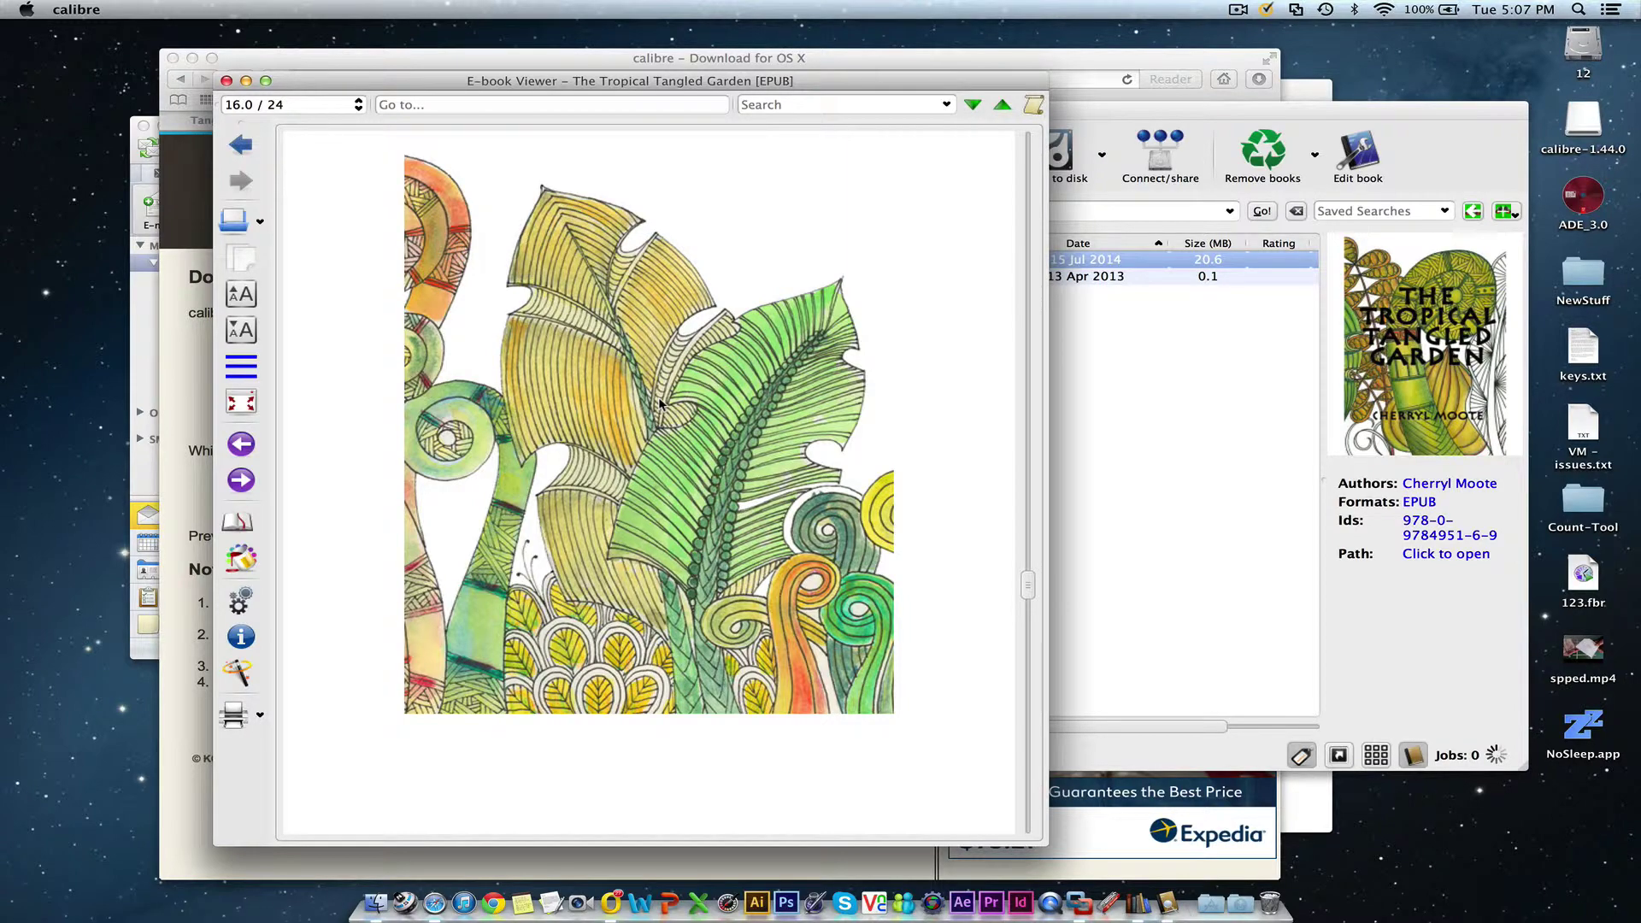
scroll(659, 403, "down", 4)
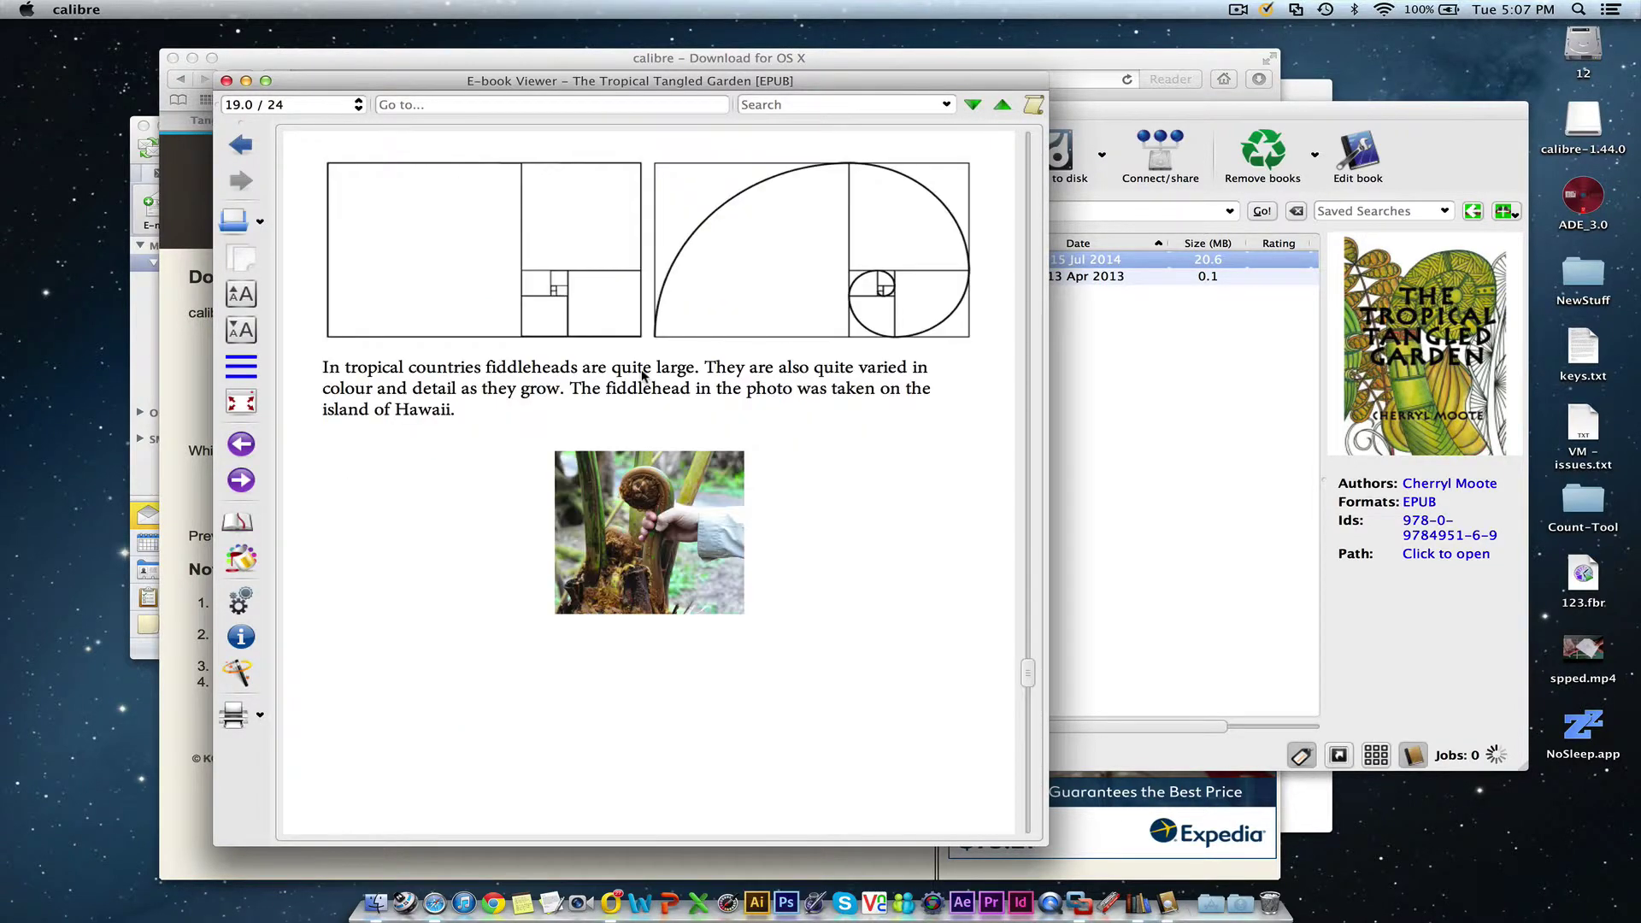
scroll(643, 376, "down", 2)
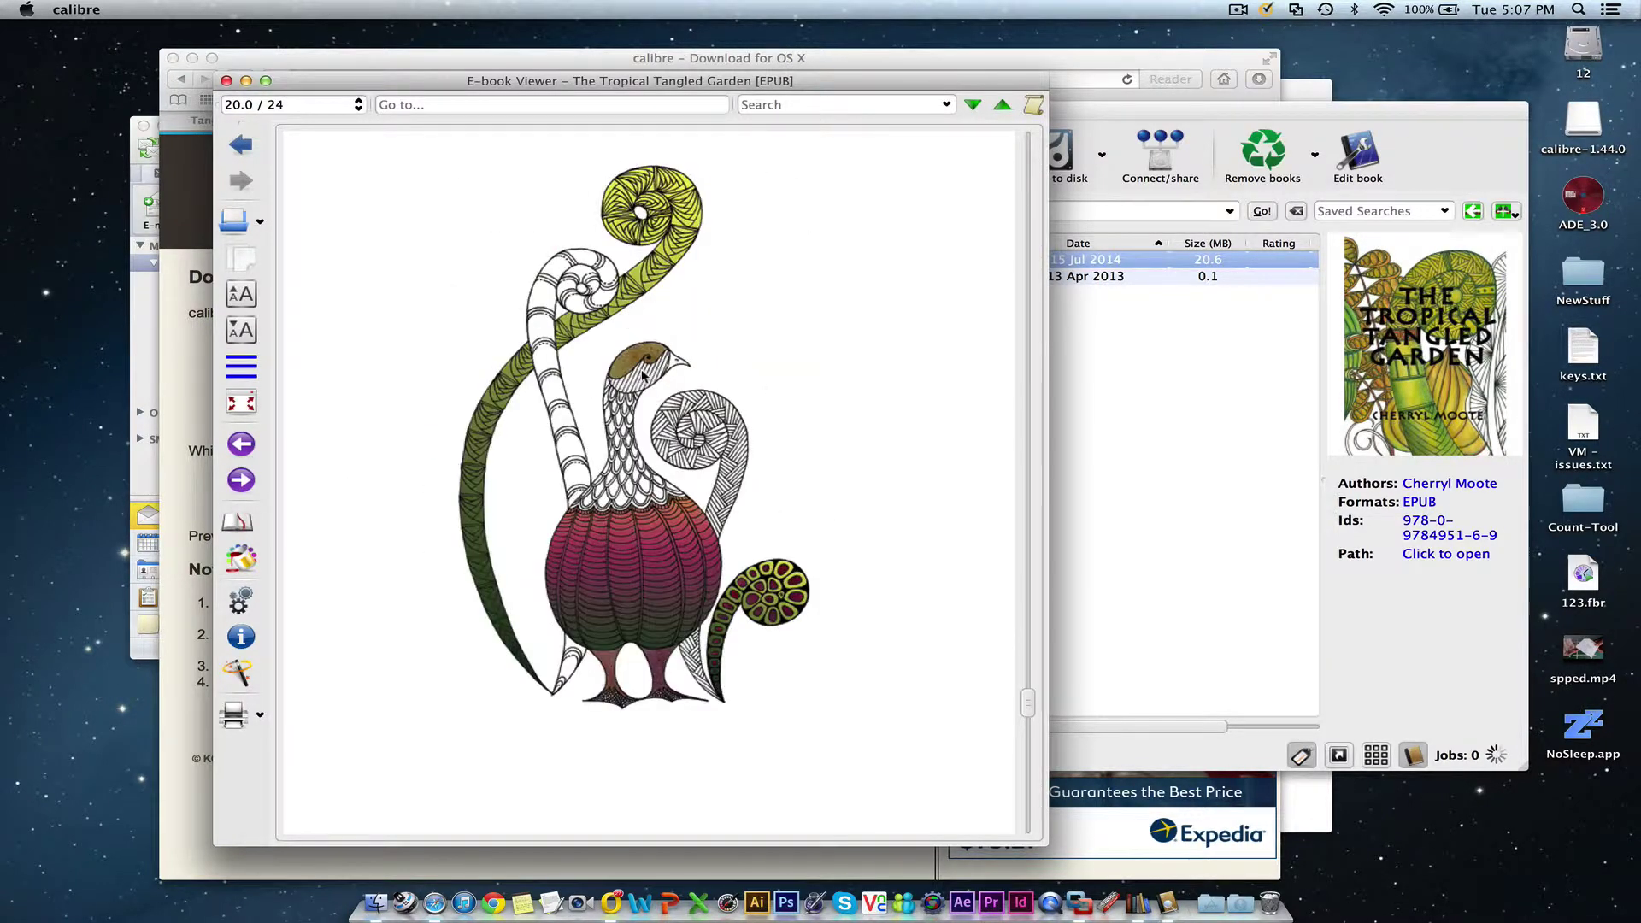